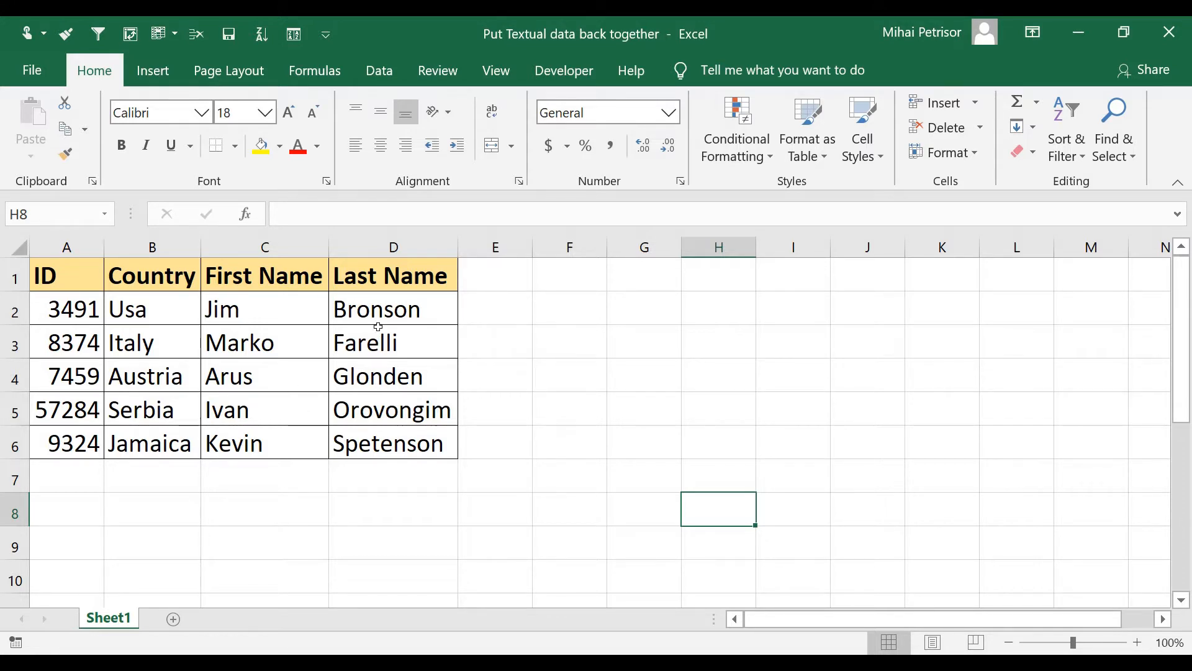
Step: Examine the first-name and last-name headers and entries in columns C and D
left_click(311, 313)
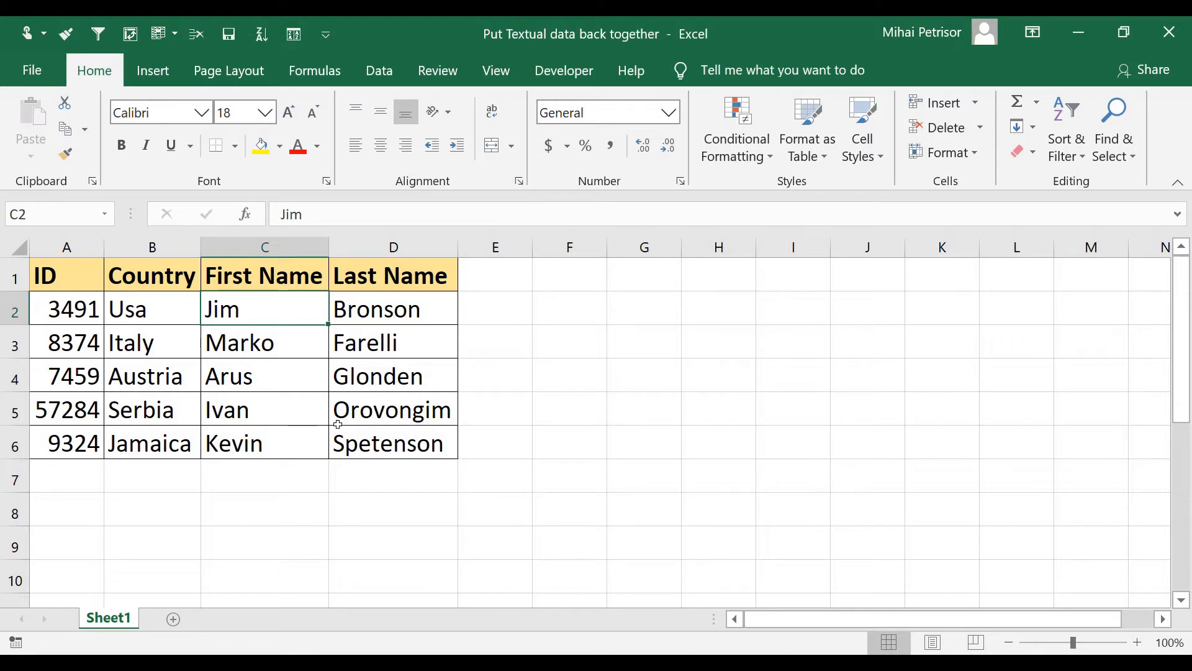
left_click(253, 277)
left_click(378, 276)
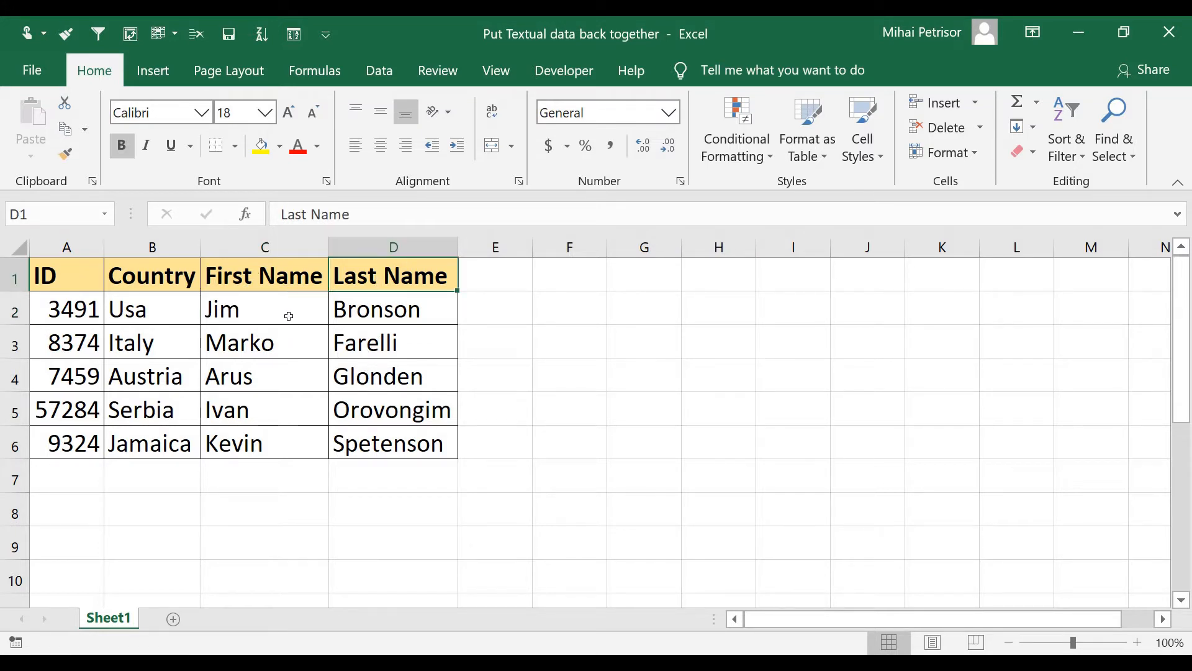
left_click_drag(294, 247, 416, 249)
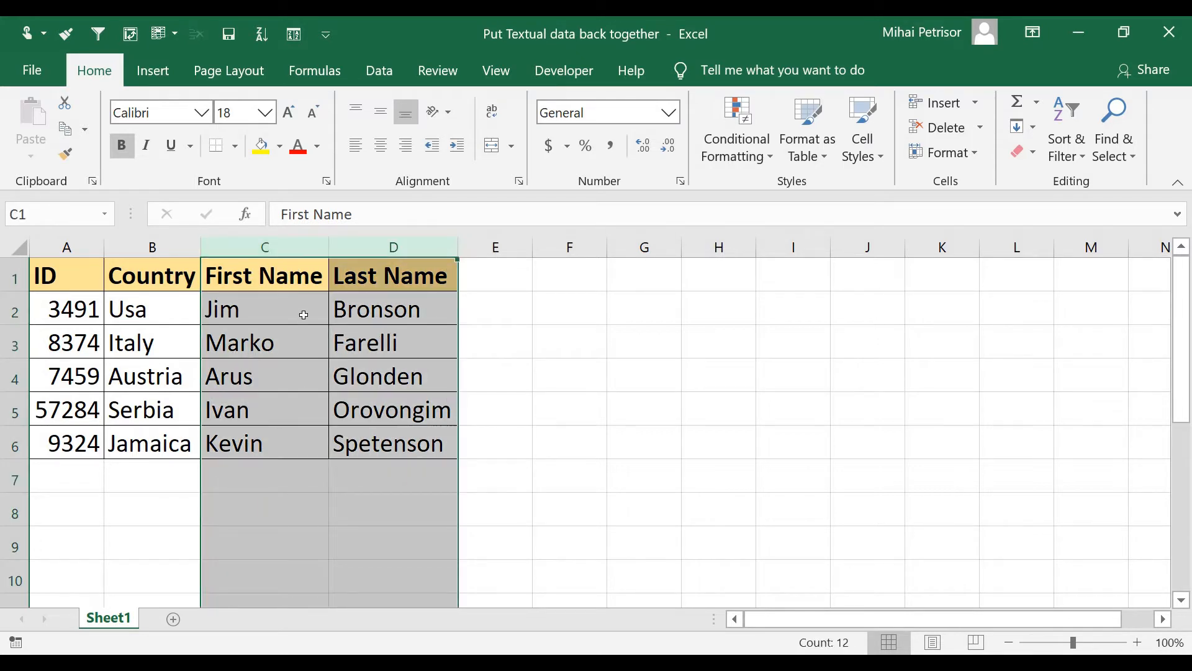
left_click_drag(301, 313, 391, 442)
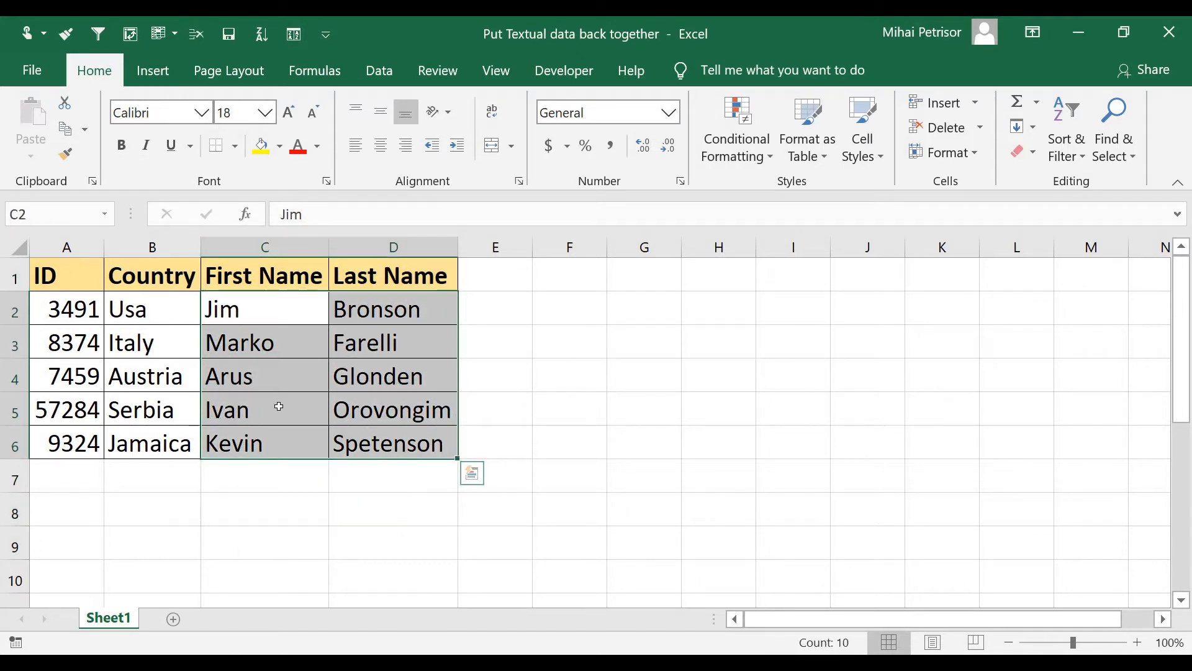
left_click(148, 341)
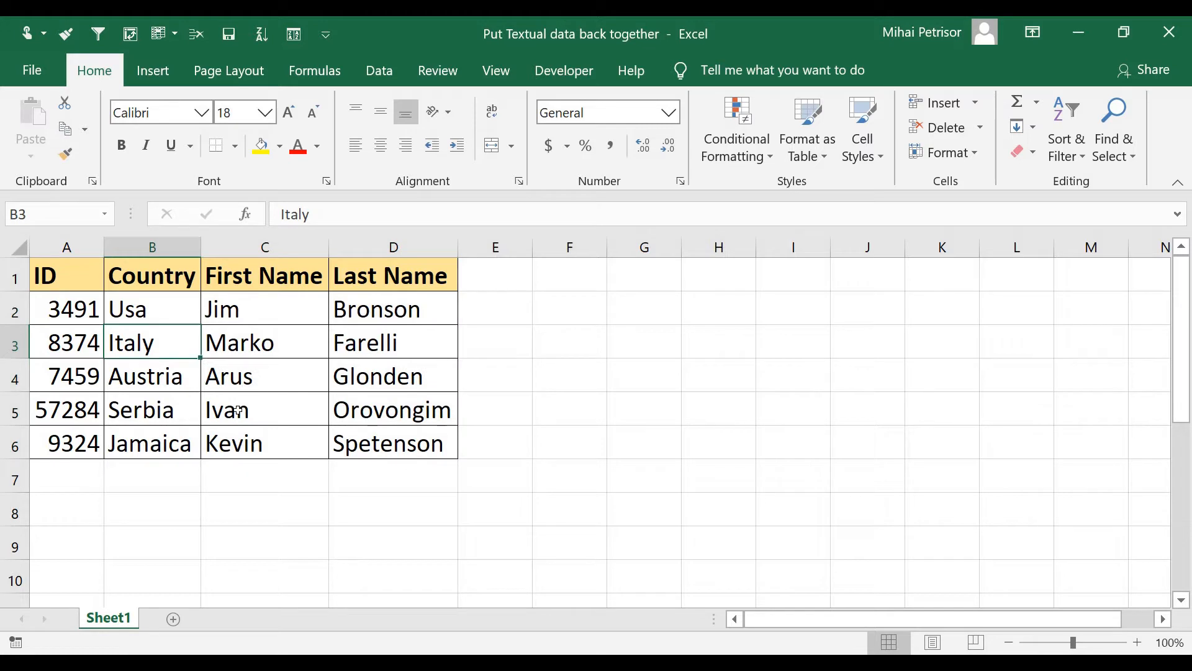
Step: Widen the empty column E next to the Last Name column
left_click(502, 306)
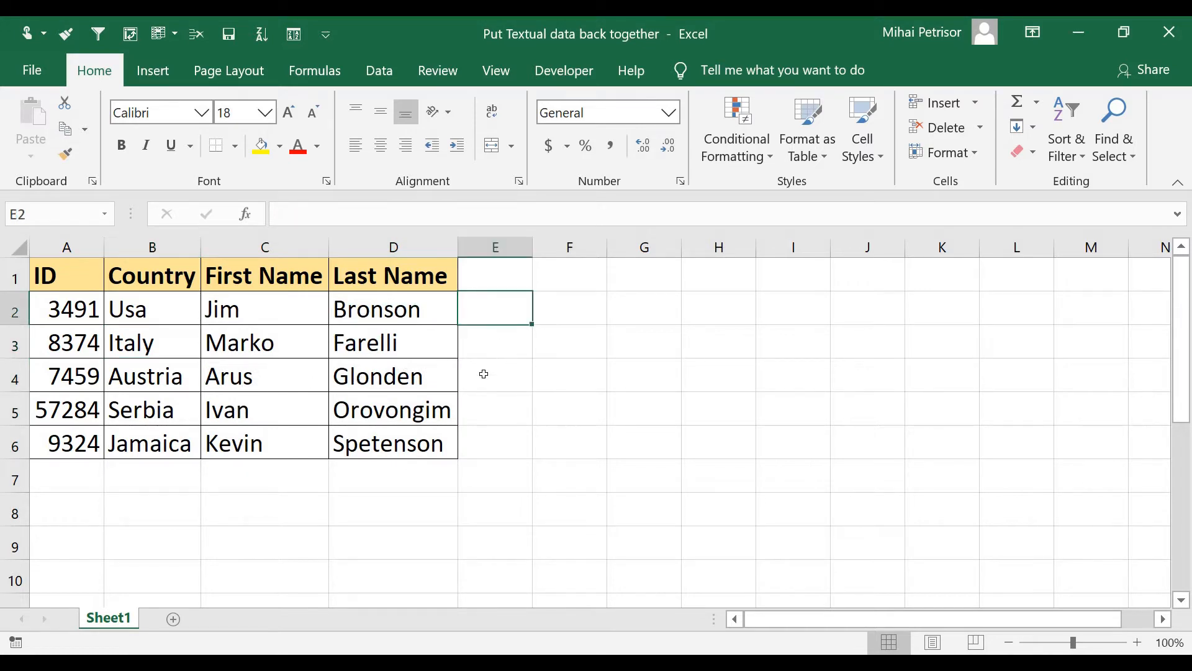
left_click(243, 306)
left_click_drag(533, 248, 617, 255)
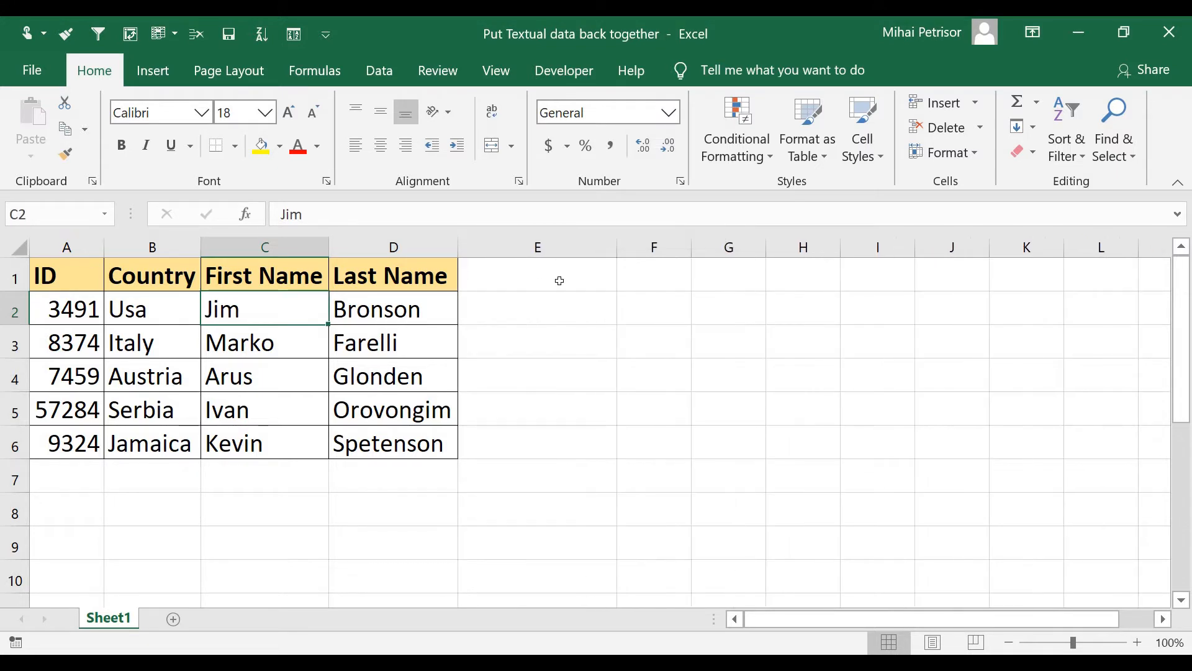
Step: Compare the separate first-name and last-name cells in rows 2 and 3 with the empty cell E2
left_click(542, 314)
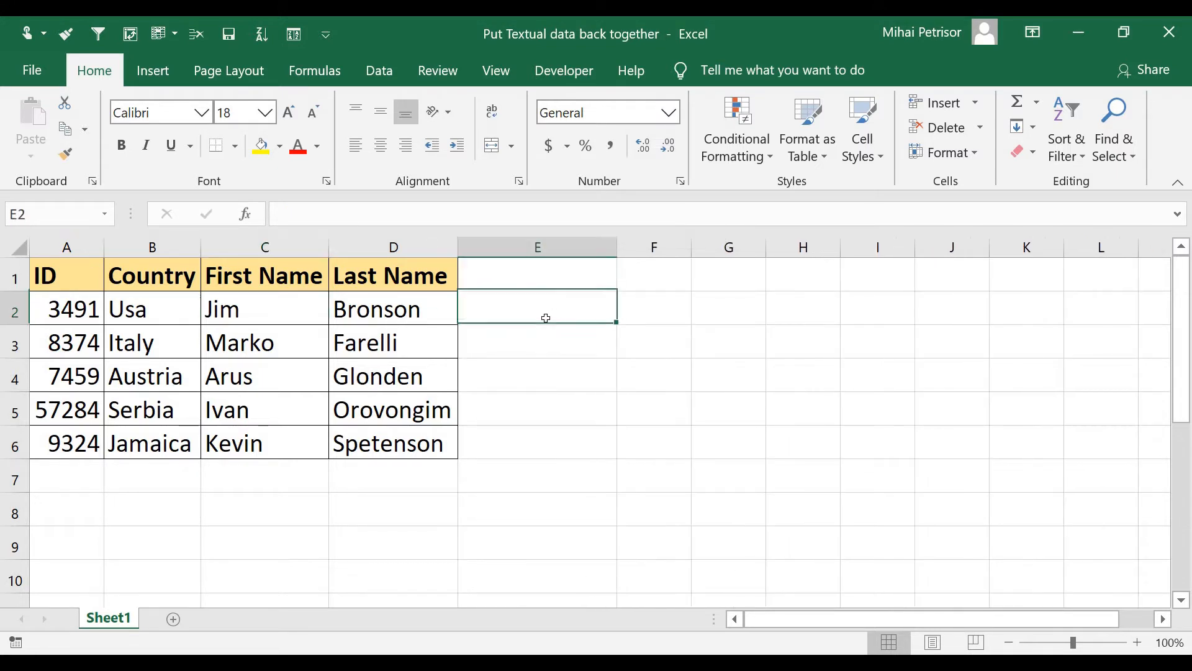
left_click(249, 314)
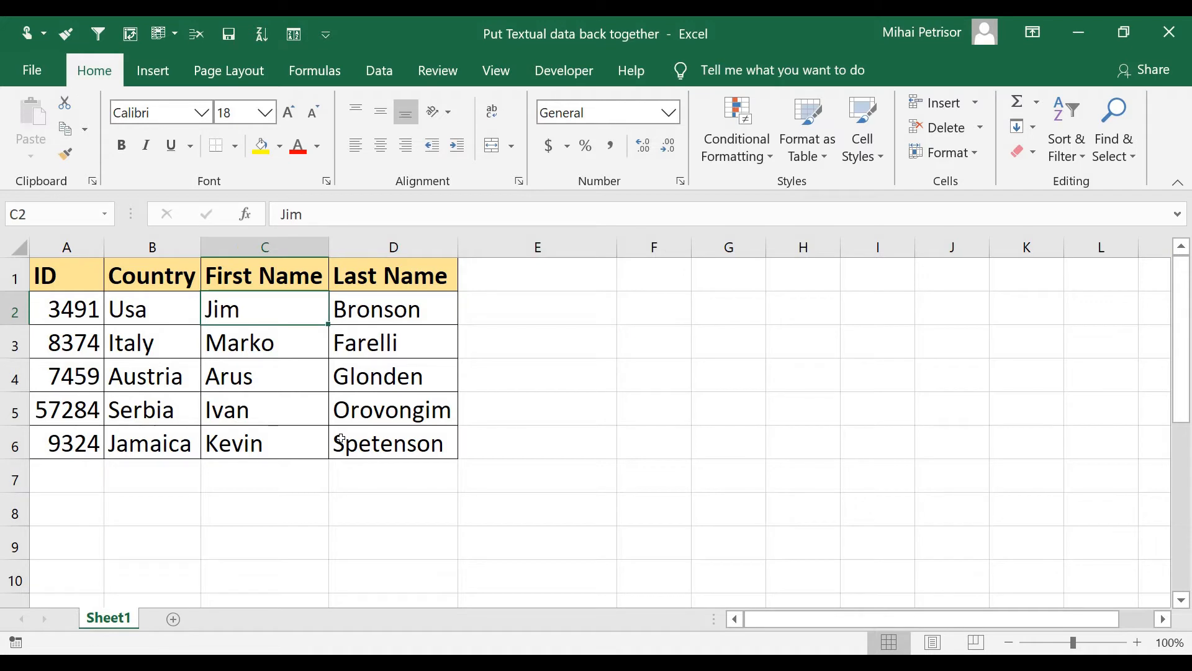
left_click(381, 311)
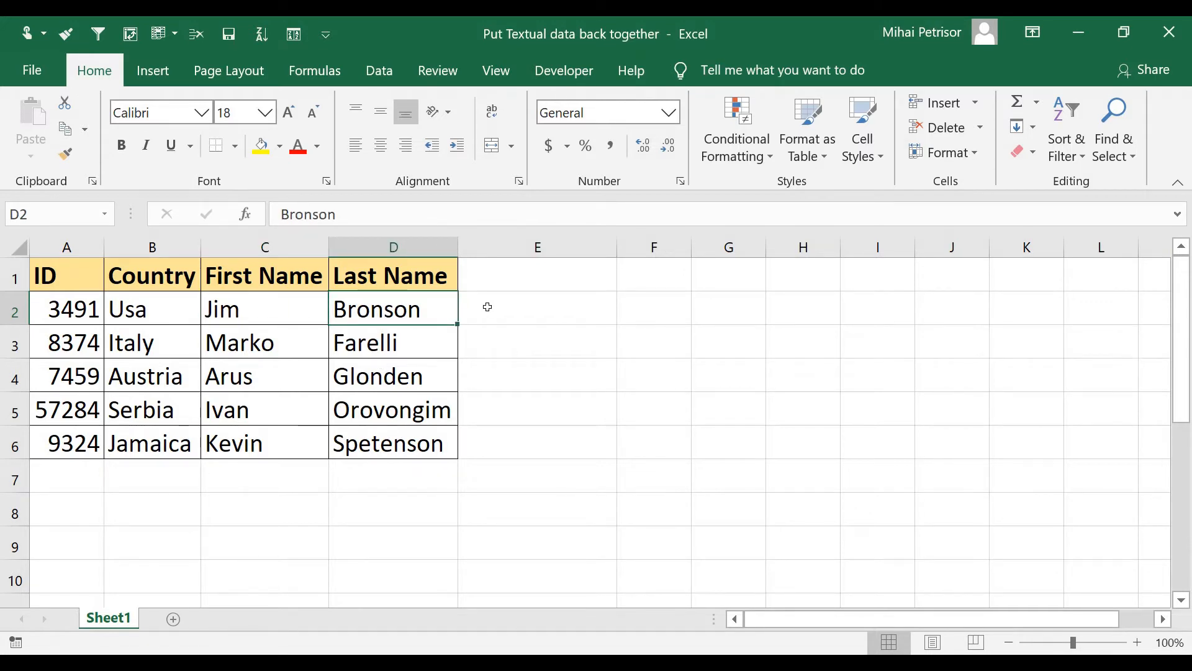
left_click(300, 303)
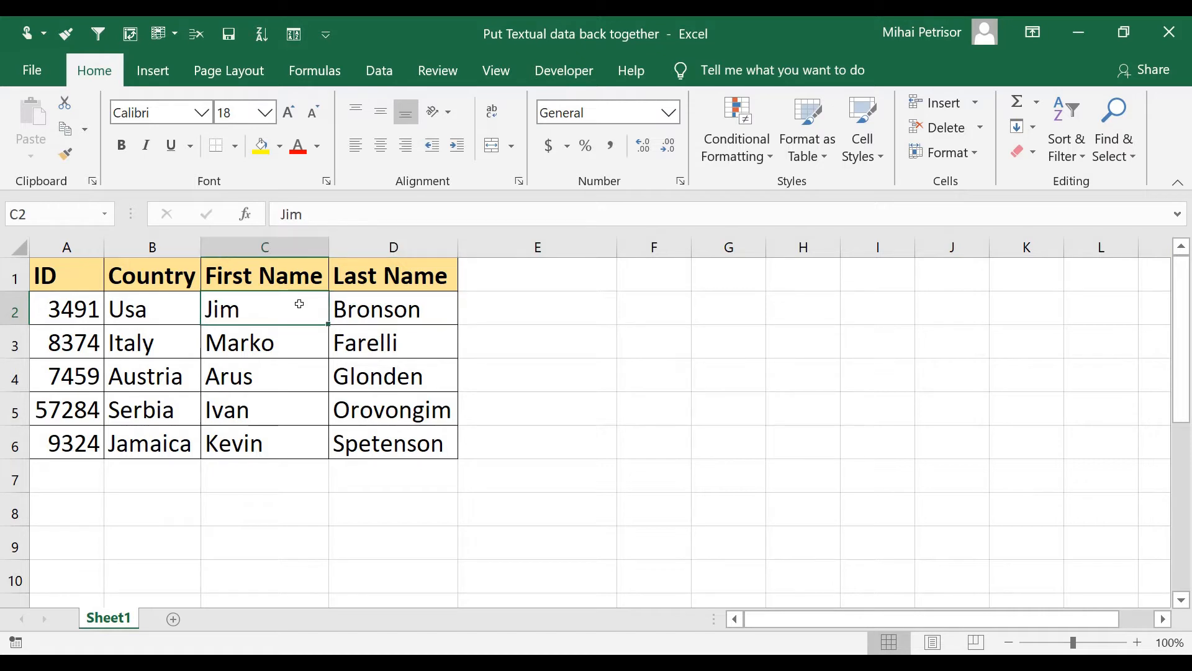
left_click(335, 311)
left_click(315, 309)
left_click(327, 344)
left_click(333, 345)
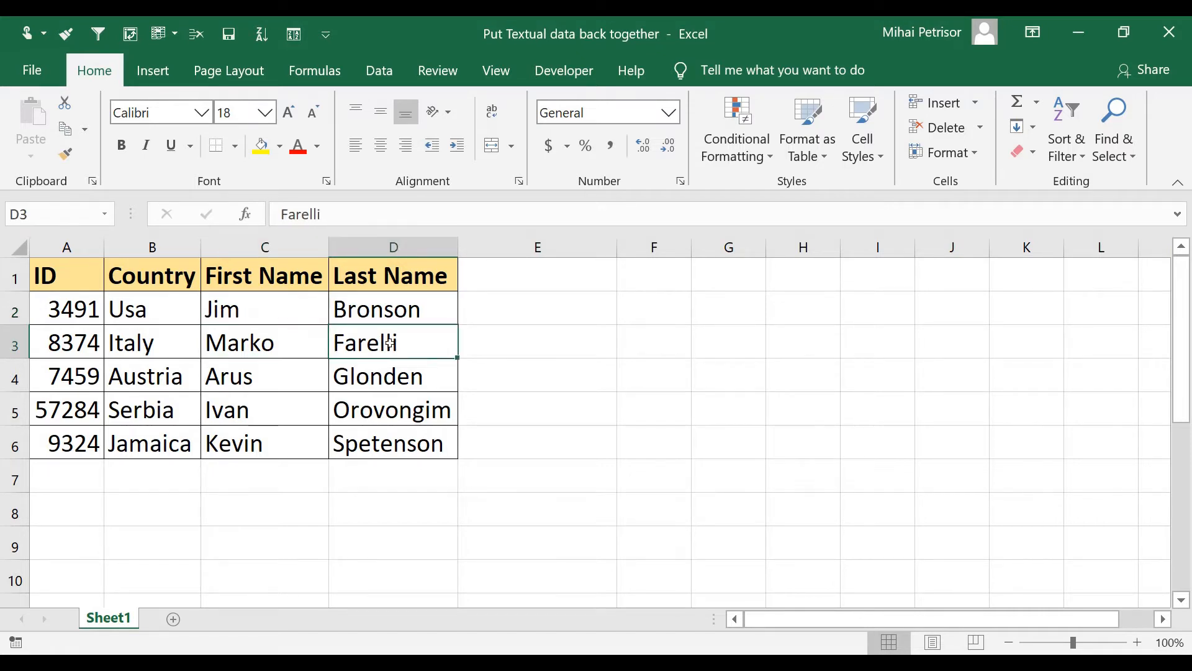
Step: Enter the header "Full Name" in cell E1
left_click(519, 277)
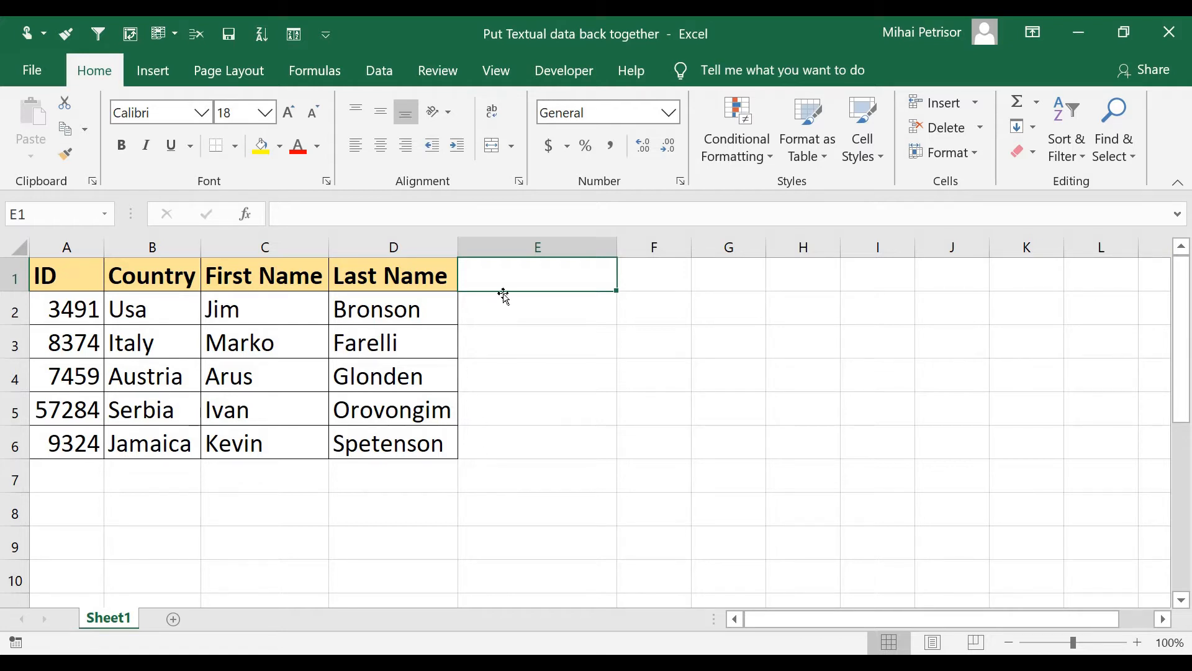
type("FUll Name")
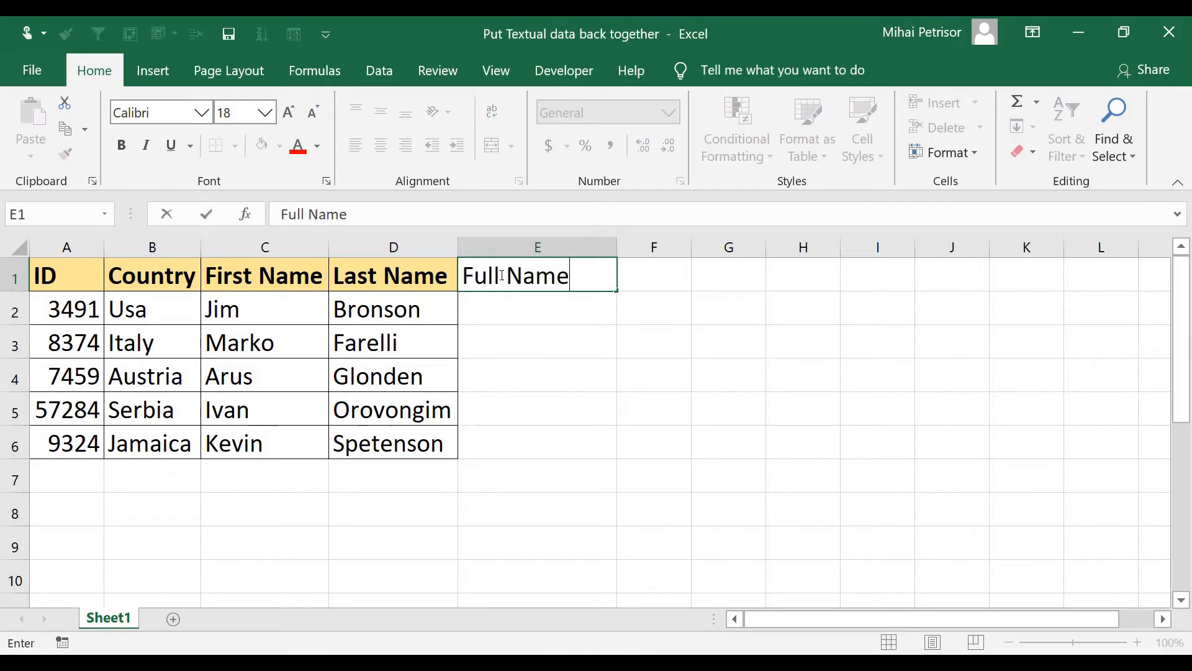
left_click(654, 542)
Step: Copy the formatting of the Last Name column, D1:D6, onto E1:E6 with Format Painter
left_click_drag(493, 276, 528, 443)
left_click_drag(419, 281, 426, 445)
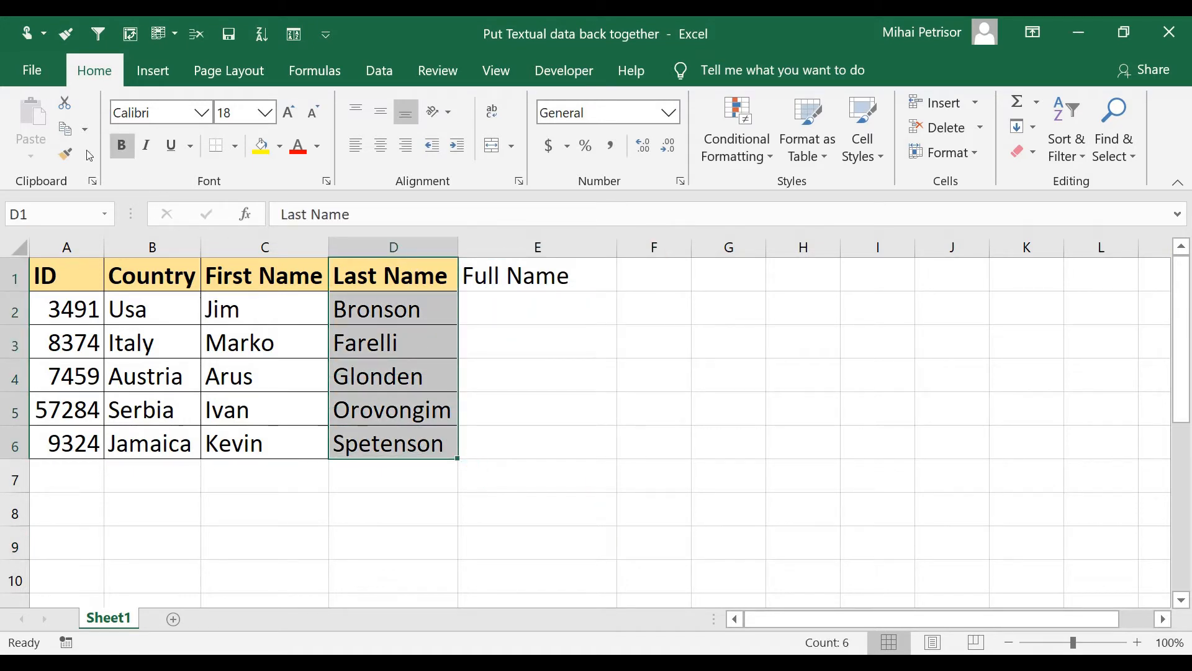
left_click(66, 154)
left_click_drag(540, 273, 540, 439)
Step: Start a CONCATENATE formula in cell E2
left_click(542, 312)
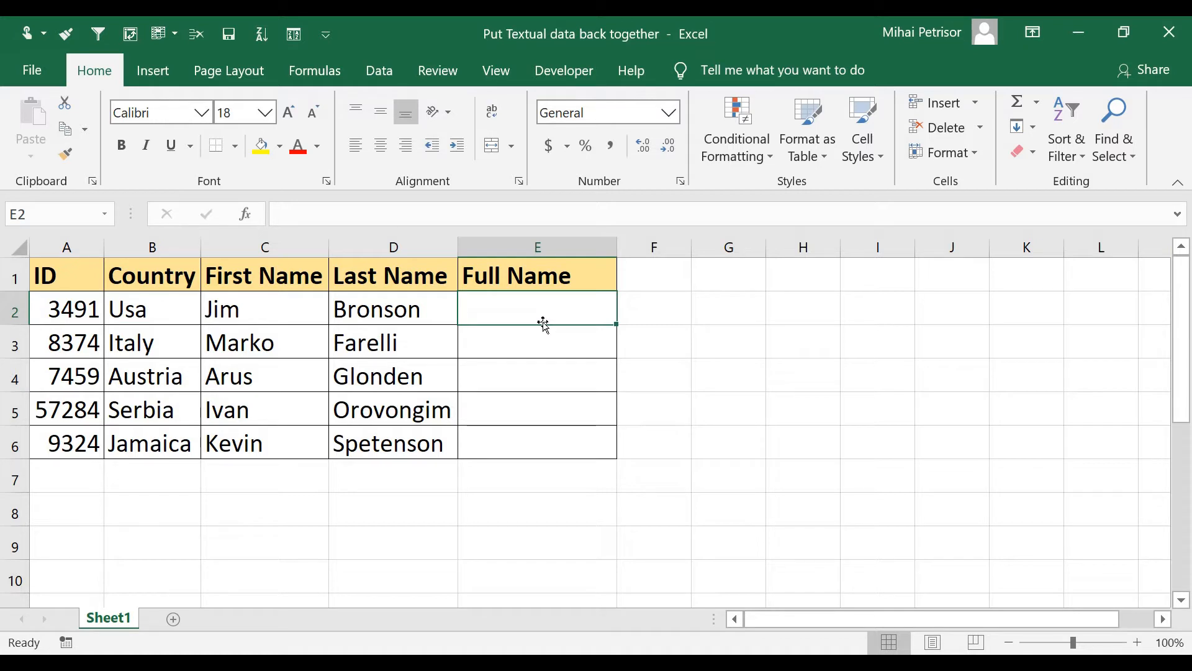
type("=")
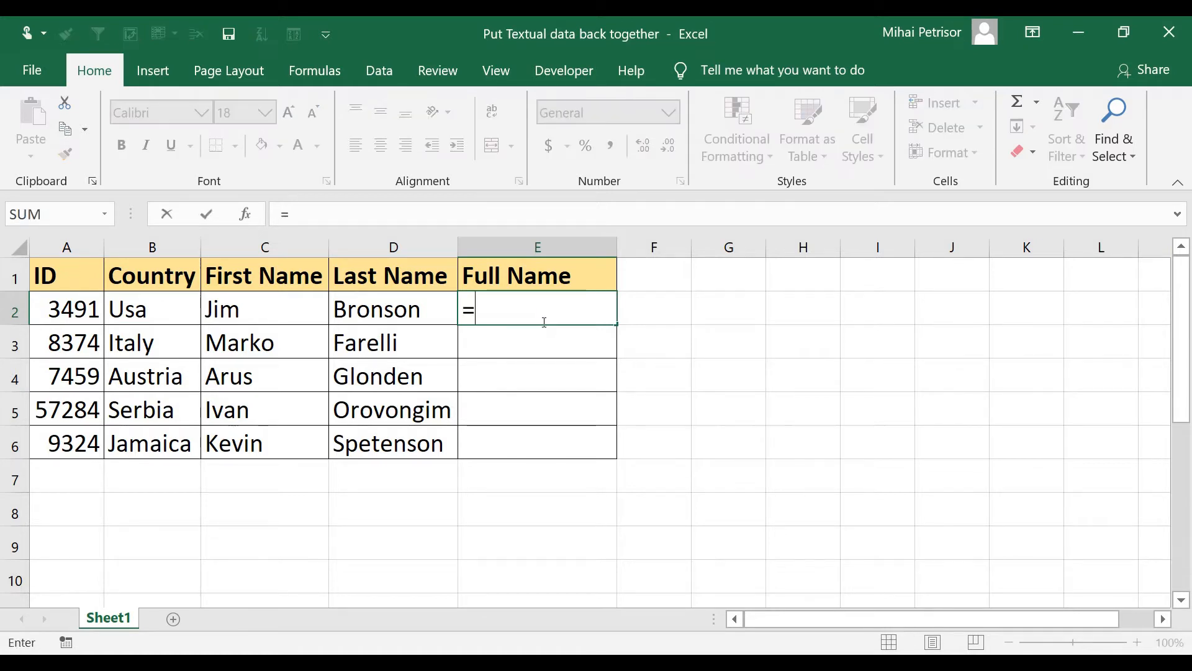
type("conca")
key("Tab")
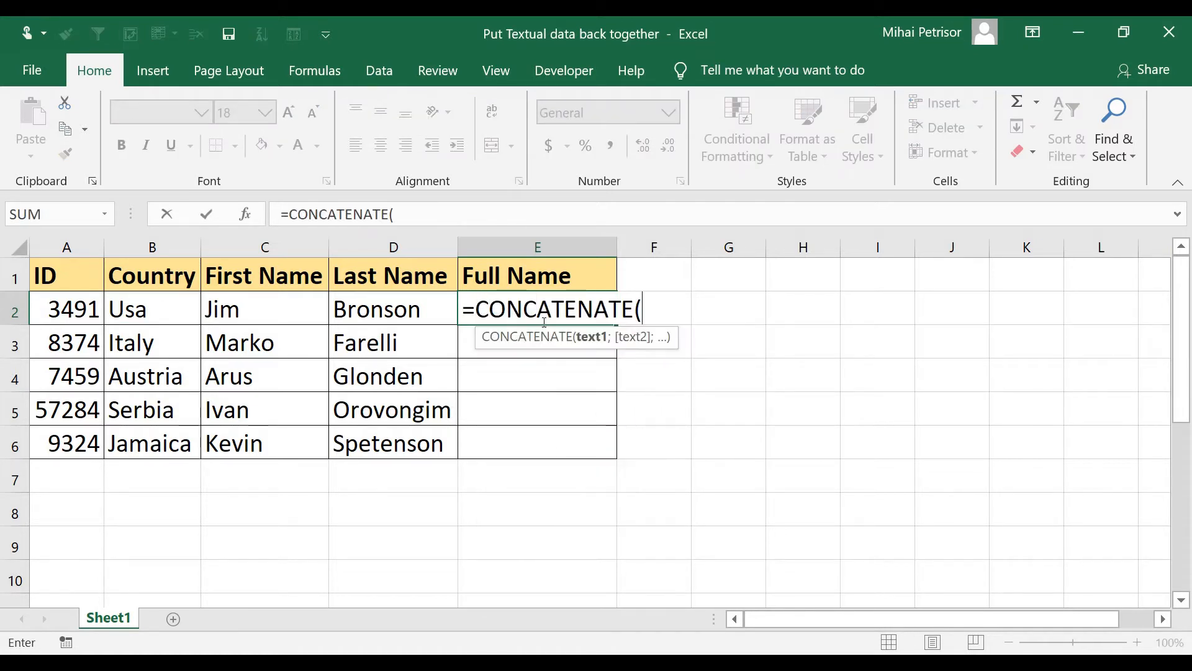
left_click(617, 247)
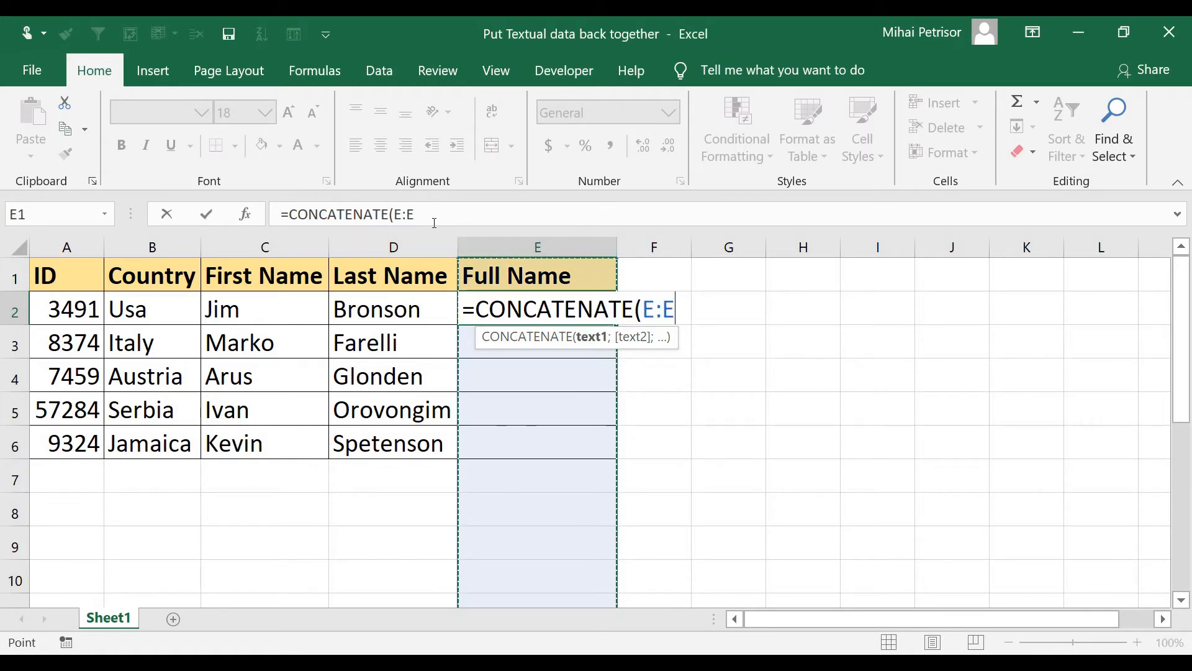
left_click_drag(415, 215, 396, 214)
key("BackSpace")
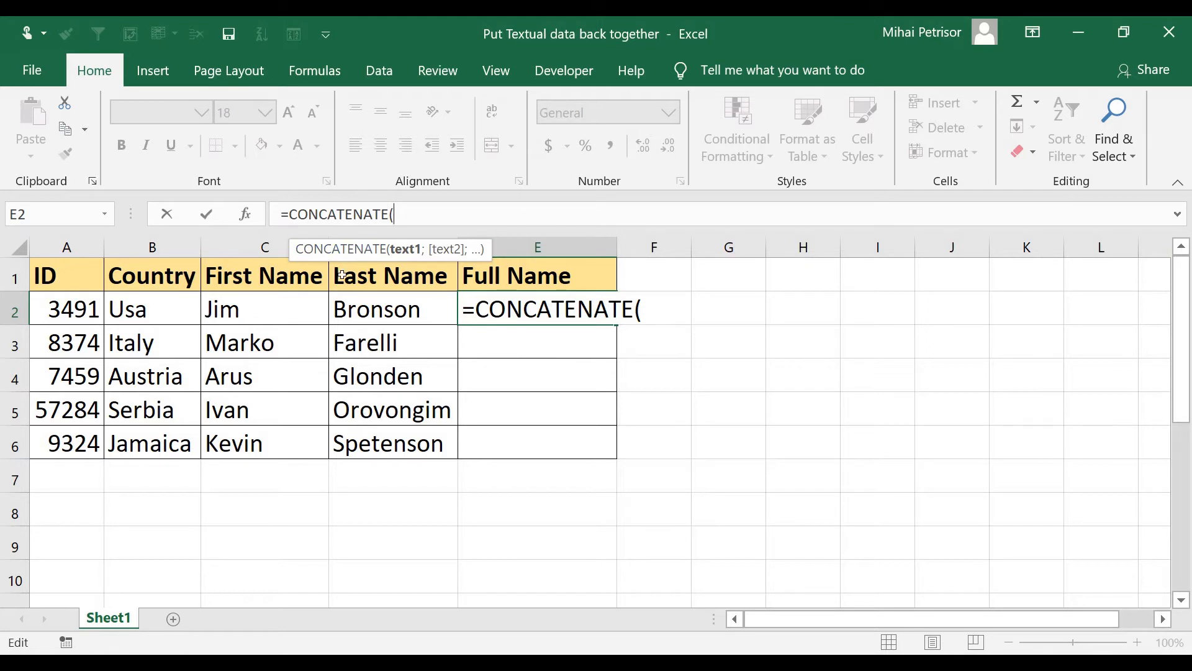
Step: Complete the formula in E2 as =CONCATENATE(C2;" ";D2) to join first and last name with a space
left_click(260, 311)
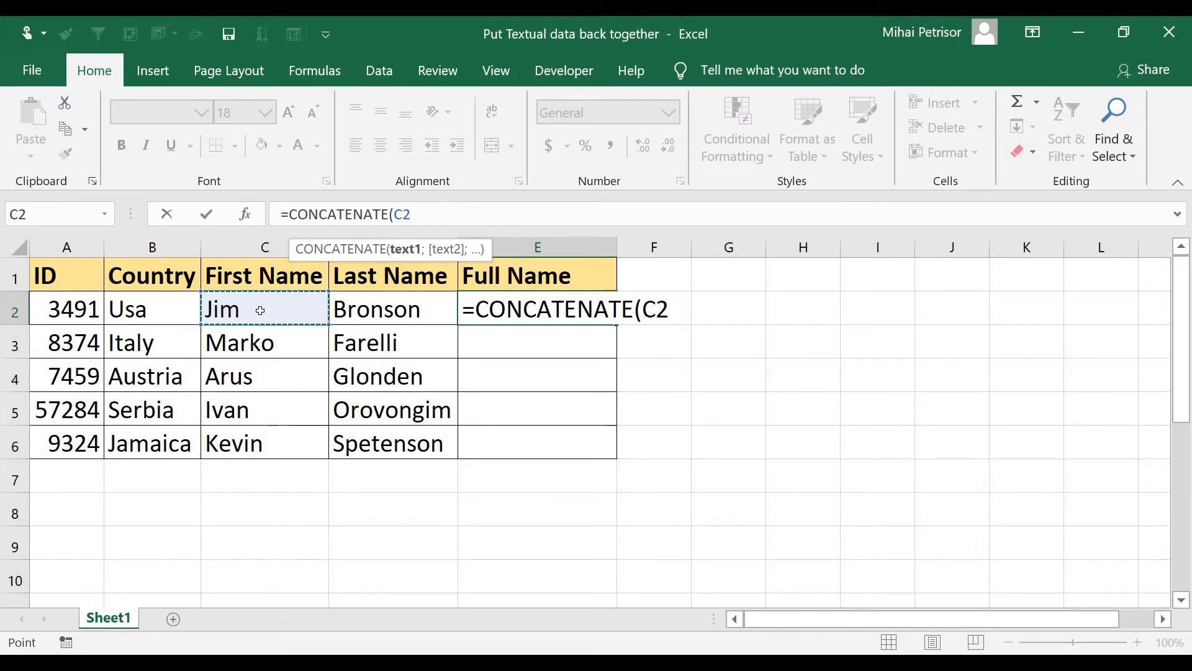
type(";")
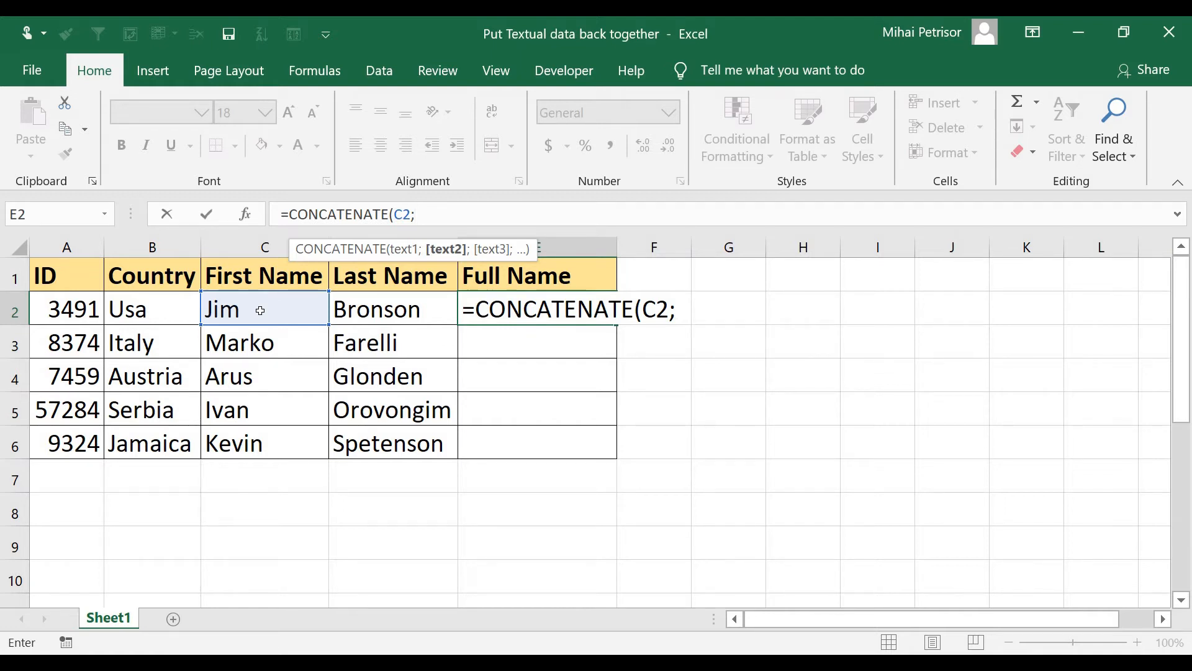
type("\"\"")
left_click(425, 213)
type(";")
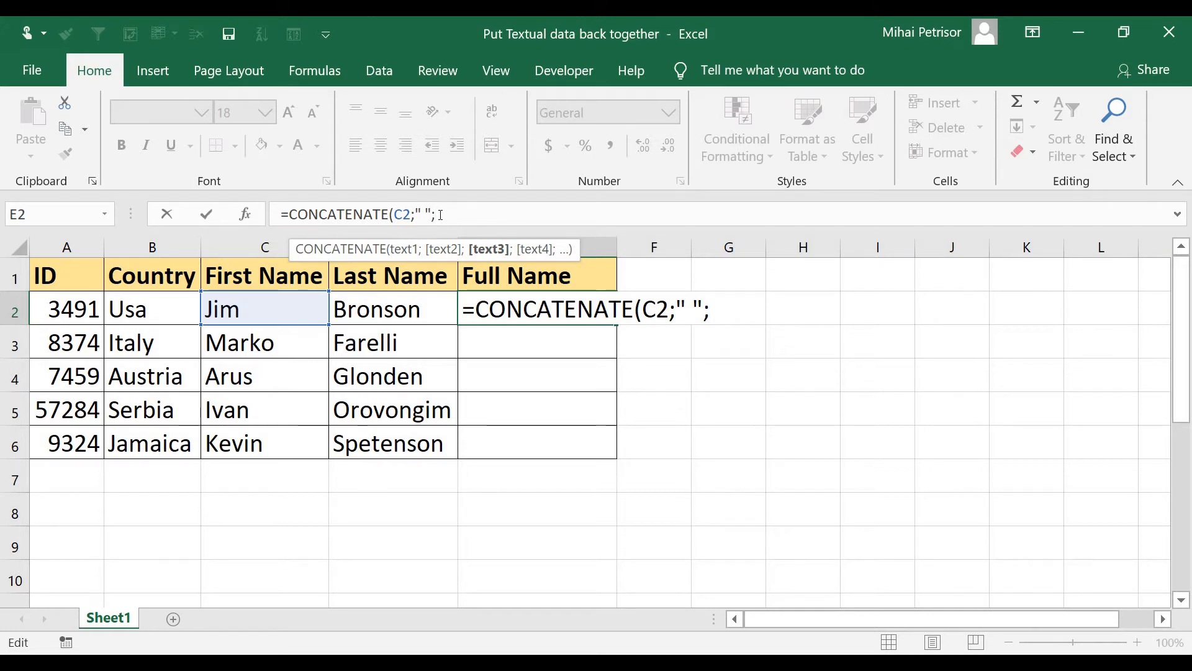
left_click(401, 309)
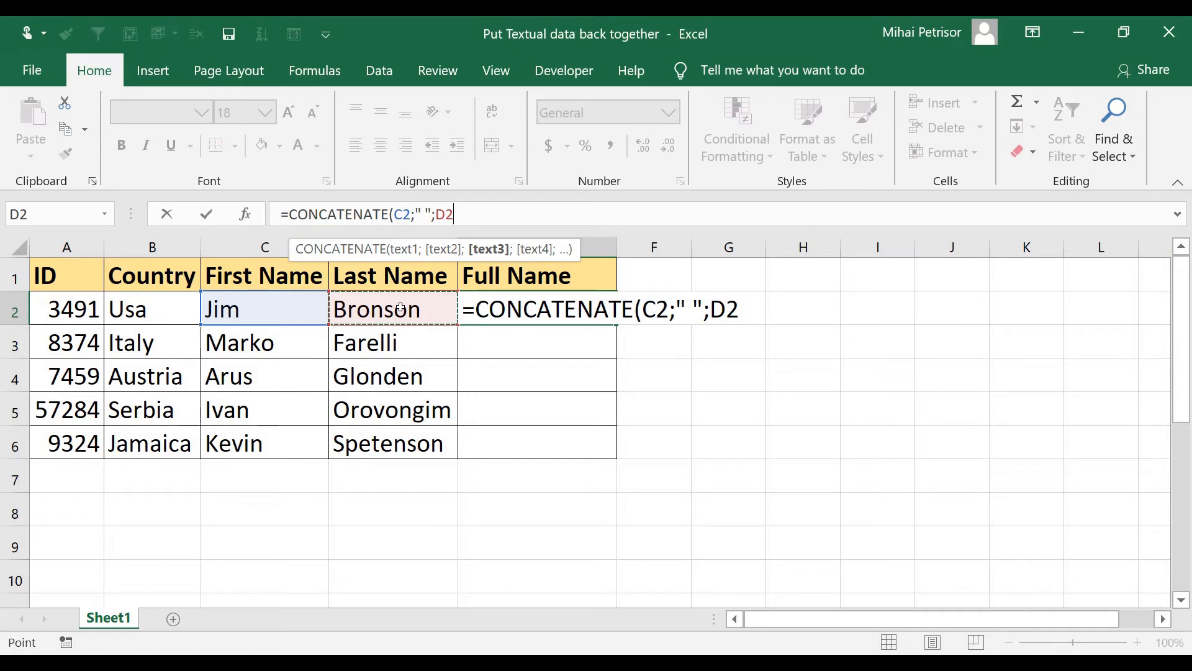
type(")")
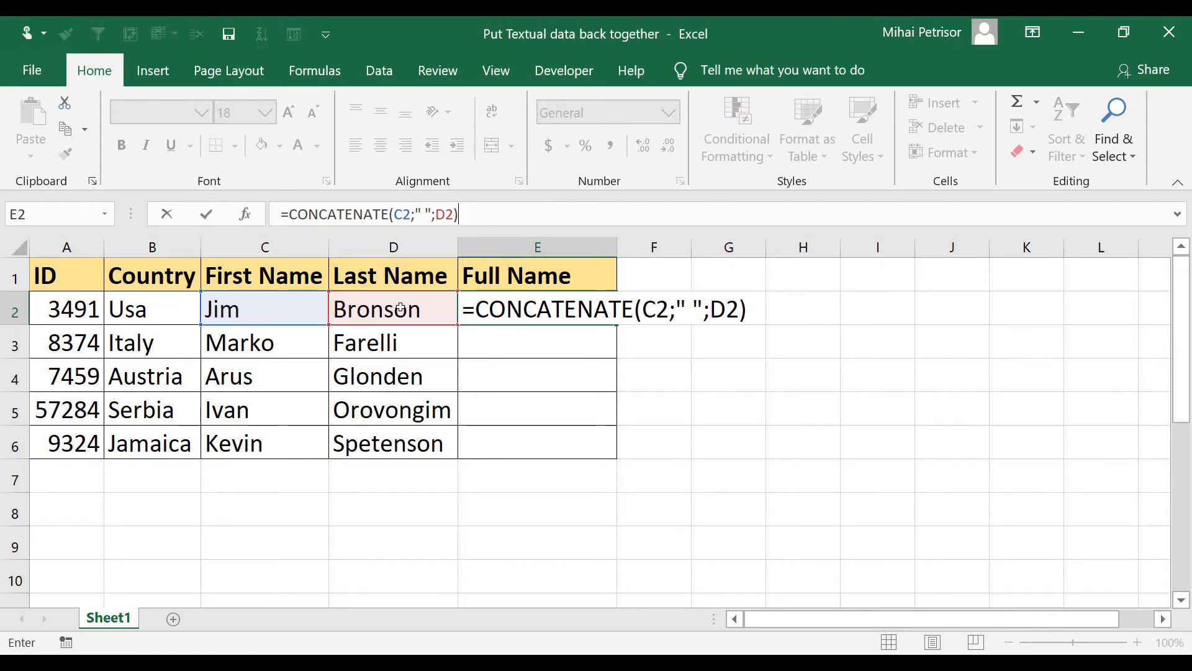
key("Return")
Step: Fill the E2 formula down through E6 and autofit the width of column E
left_click(489, 306)
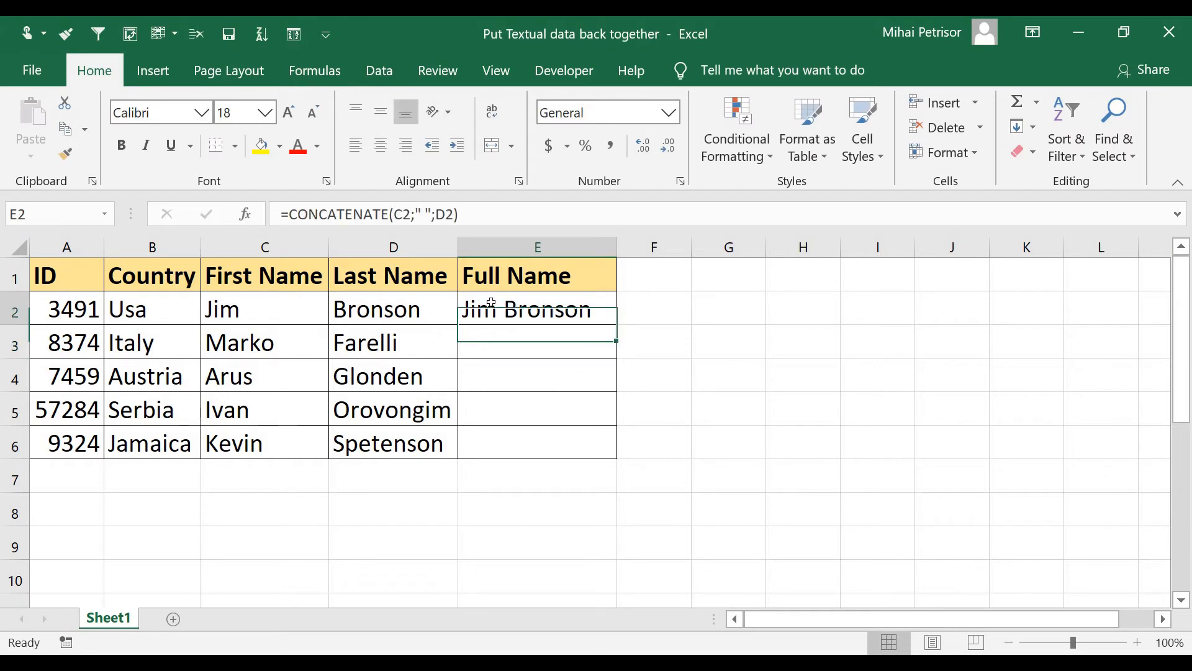
double_click(618, 324)
left_click(450, 452)
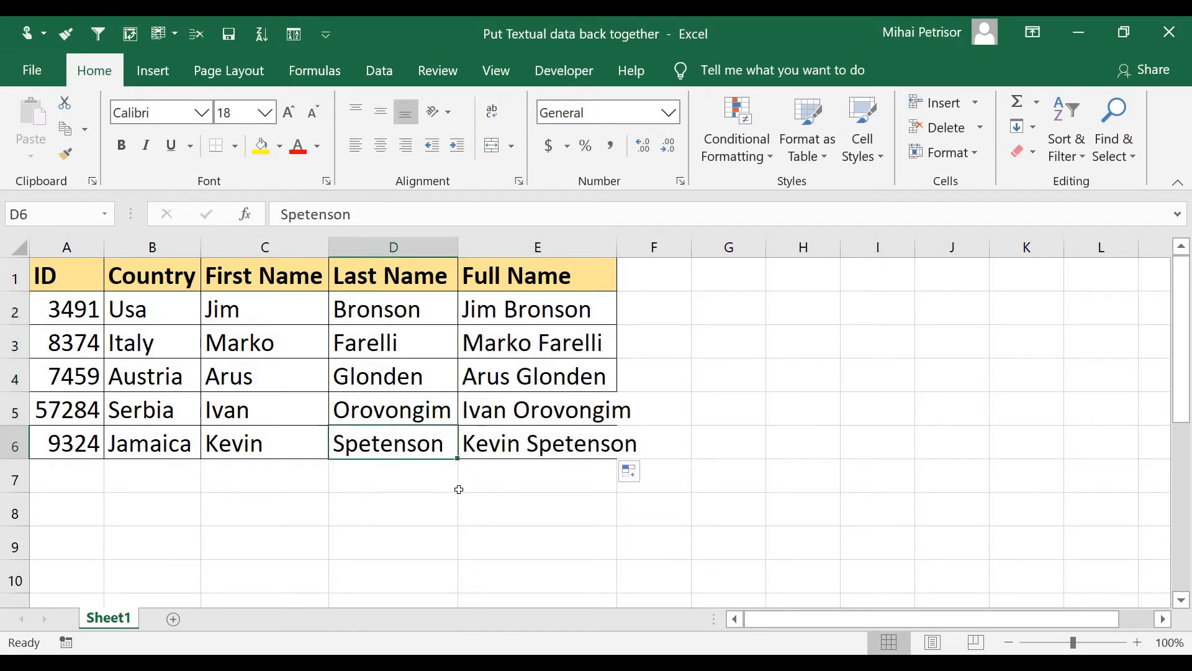
left_click(462, 485)
double_click(616, 246)
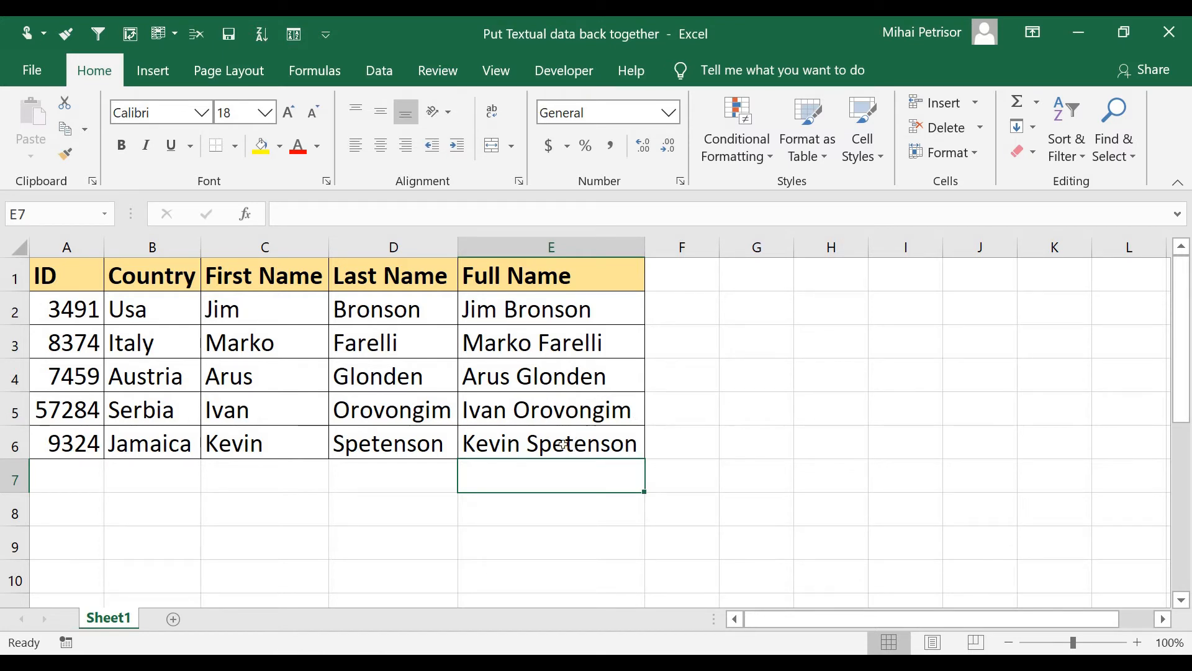
Step: Review the concatenation formulas in the Full Name cells E2 to E4
left_click(612, 314)
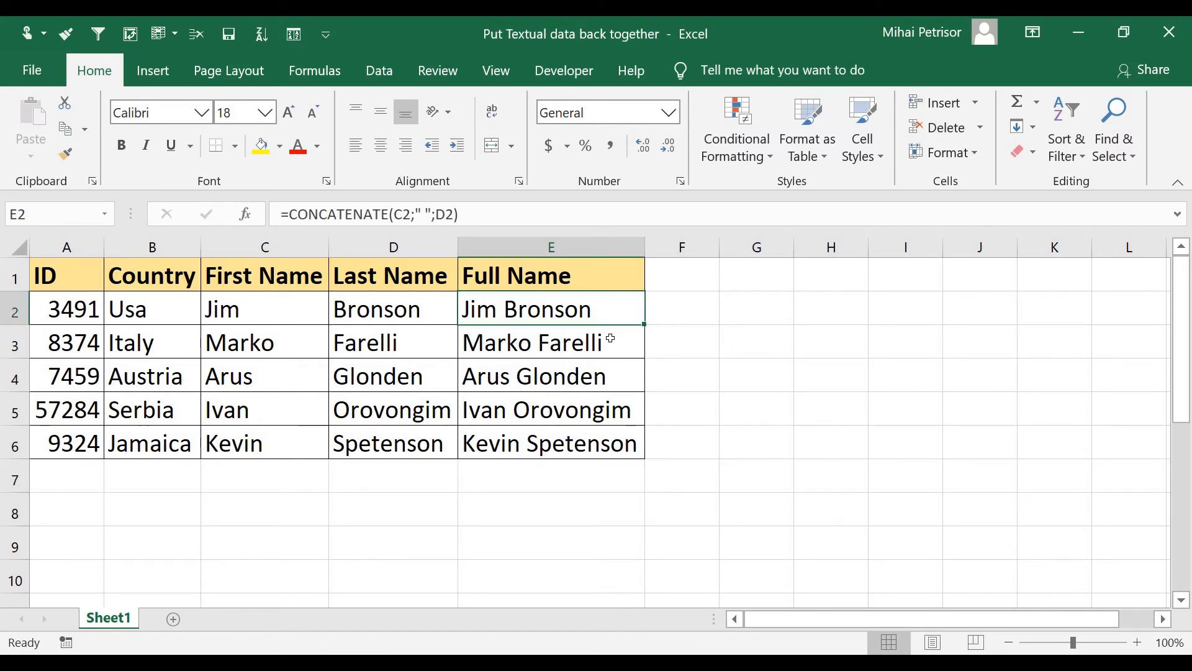
left_click(612, 338)
left_click(594, 374)
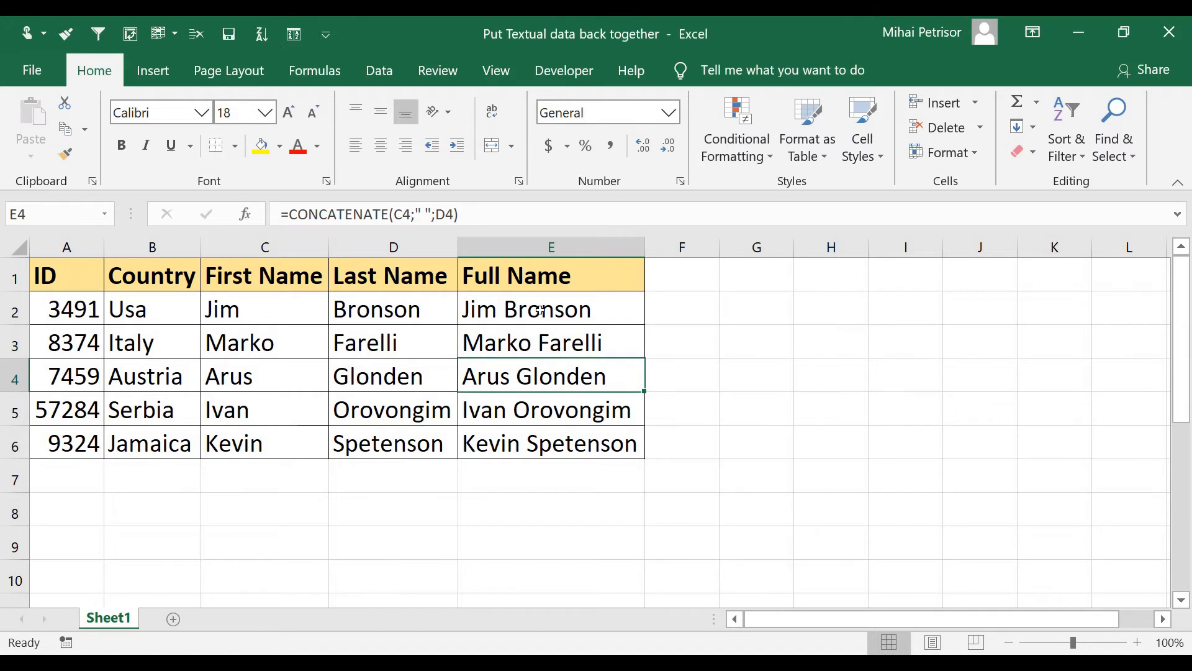
left_click(539, 310)
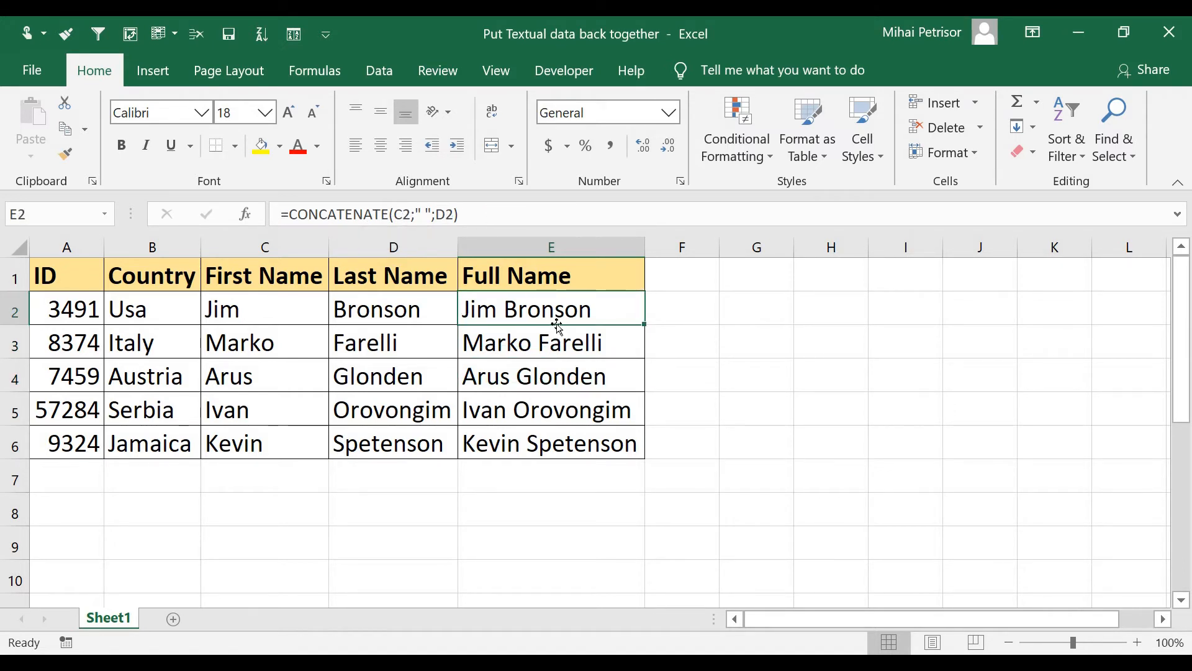
left_click(660, 312)
left_click(611, 313)
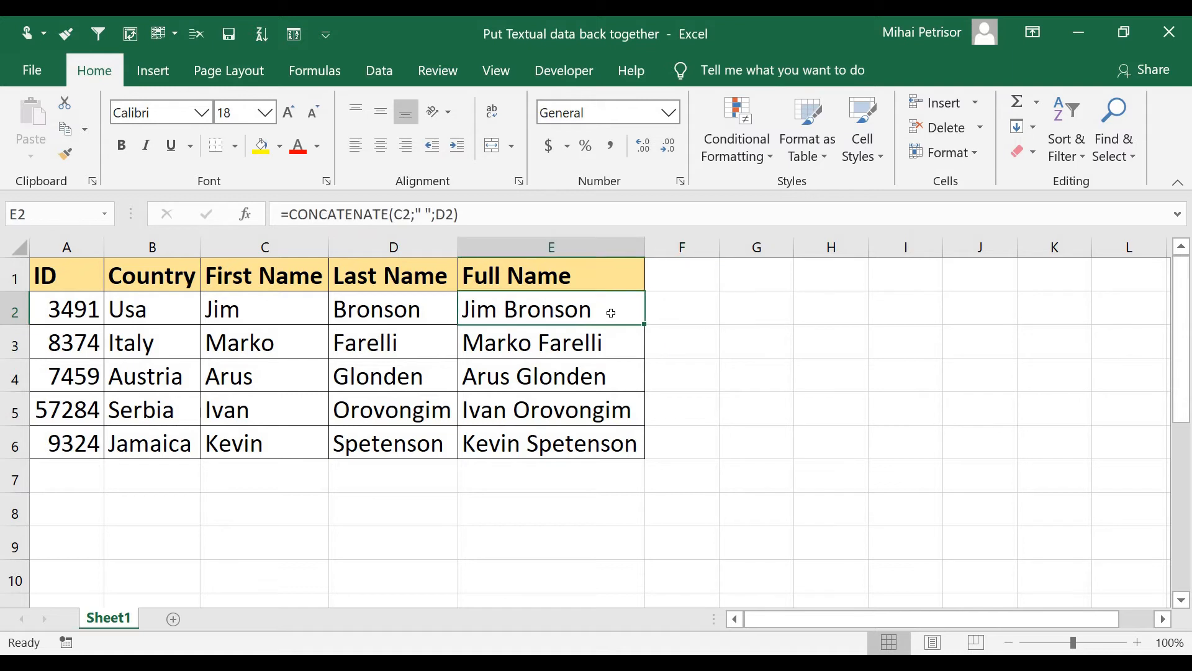
Step: Widen the Full Name column slightly beyond its contents
left_click(673, 309)
left_click_drag(645, 246, 655, 244)
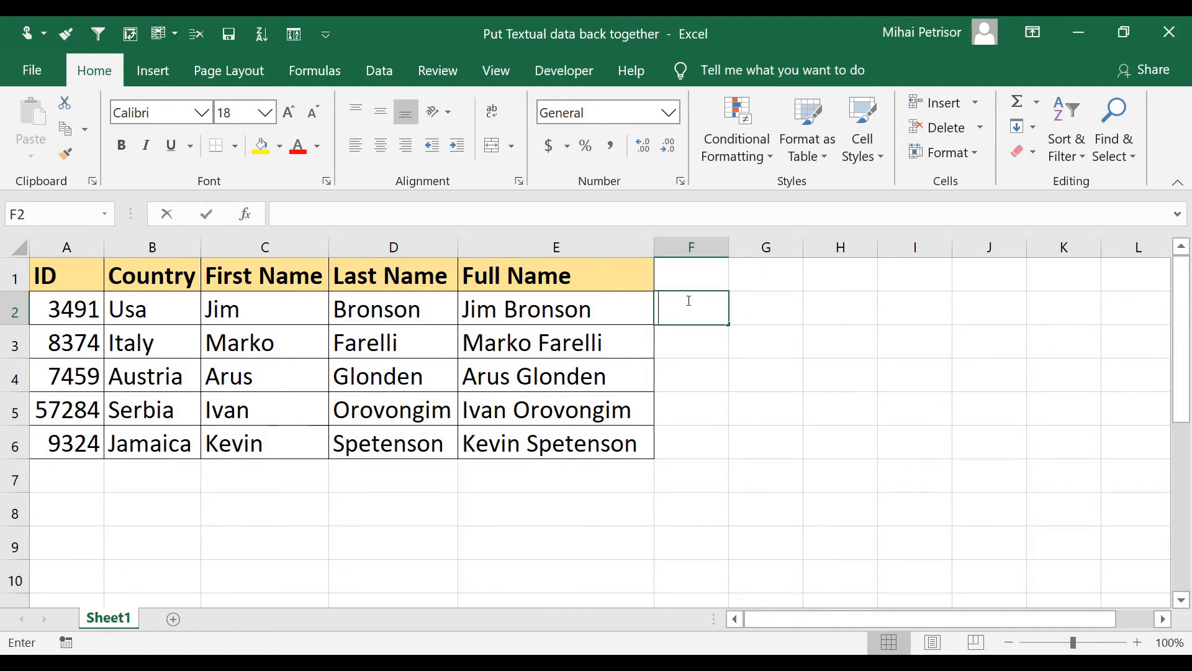
type("&")
key("Return")
key("Up")
key("Delete")
Step: Enter the formula =C2&" "&D2 in F2 to join the first and last name with a space
type("=")
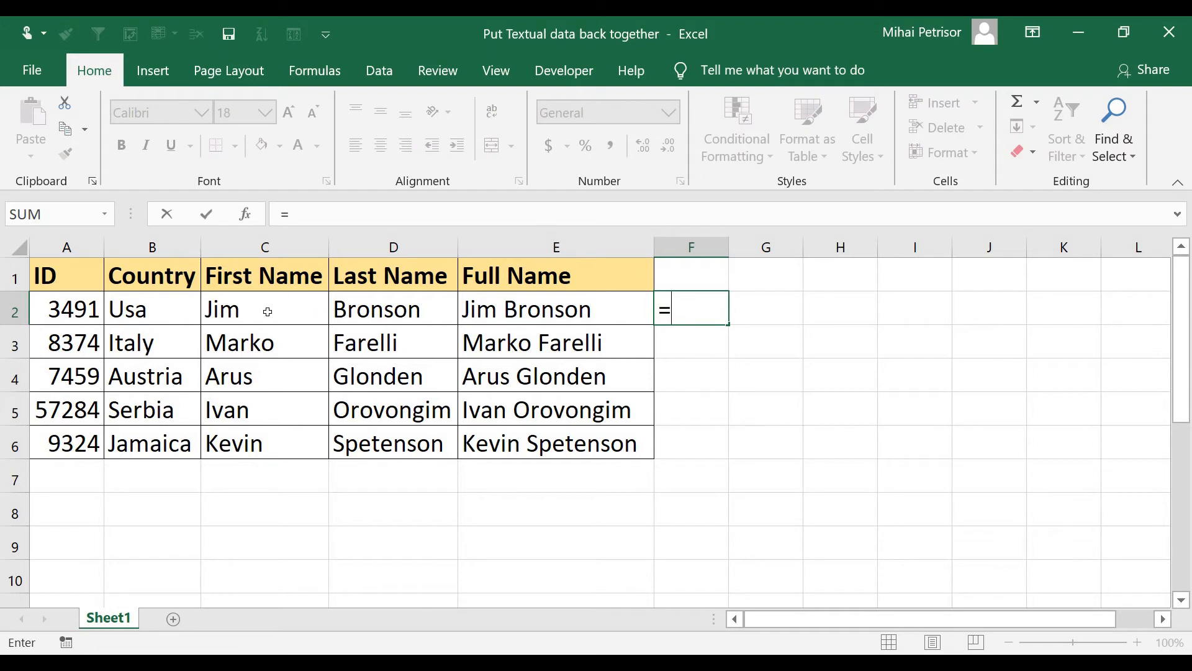
left_click(267, 312)
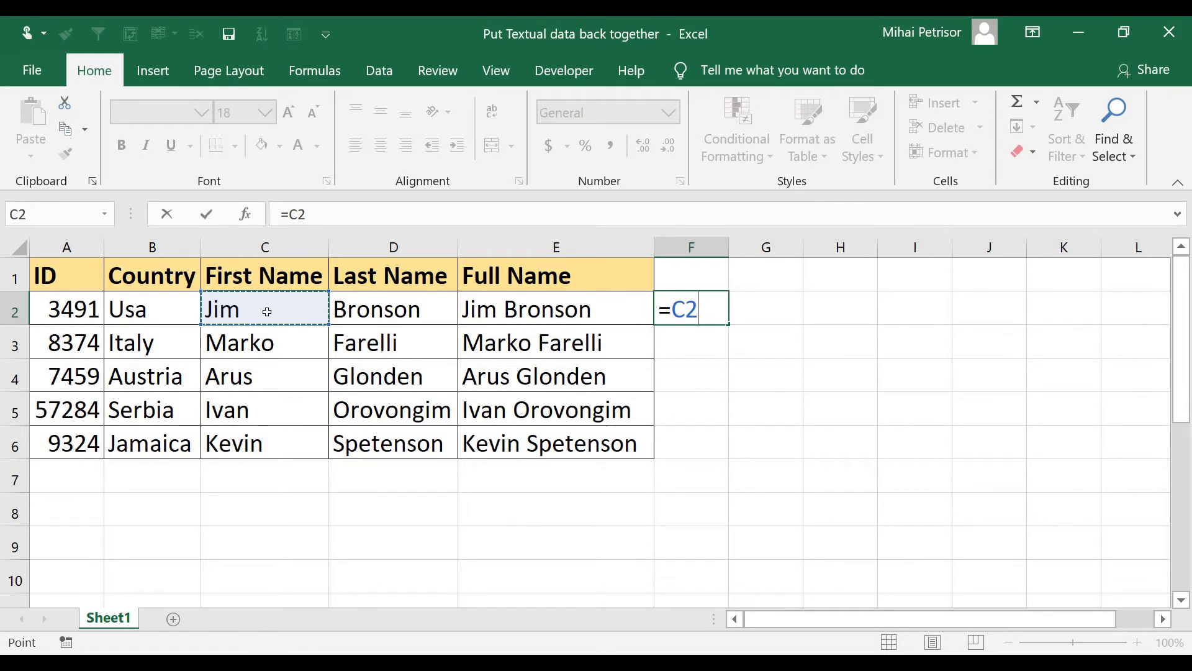
type("&")
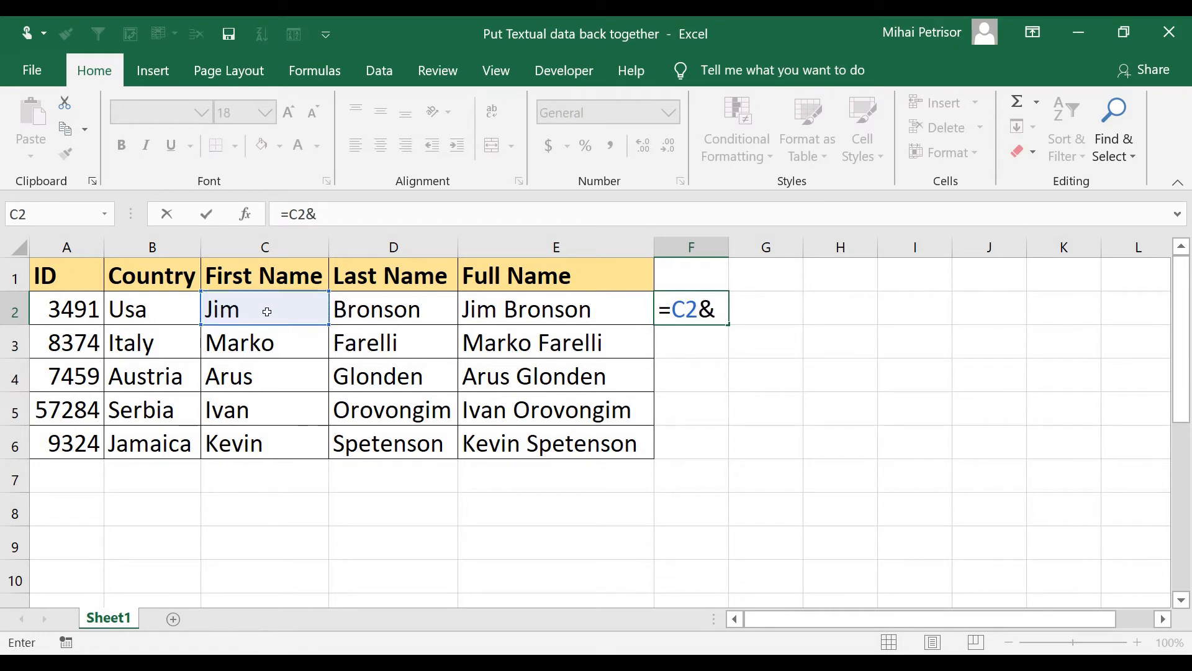
type("\"\"")
left_click(729, 313)
key("Right")
type("&")
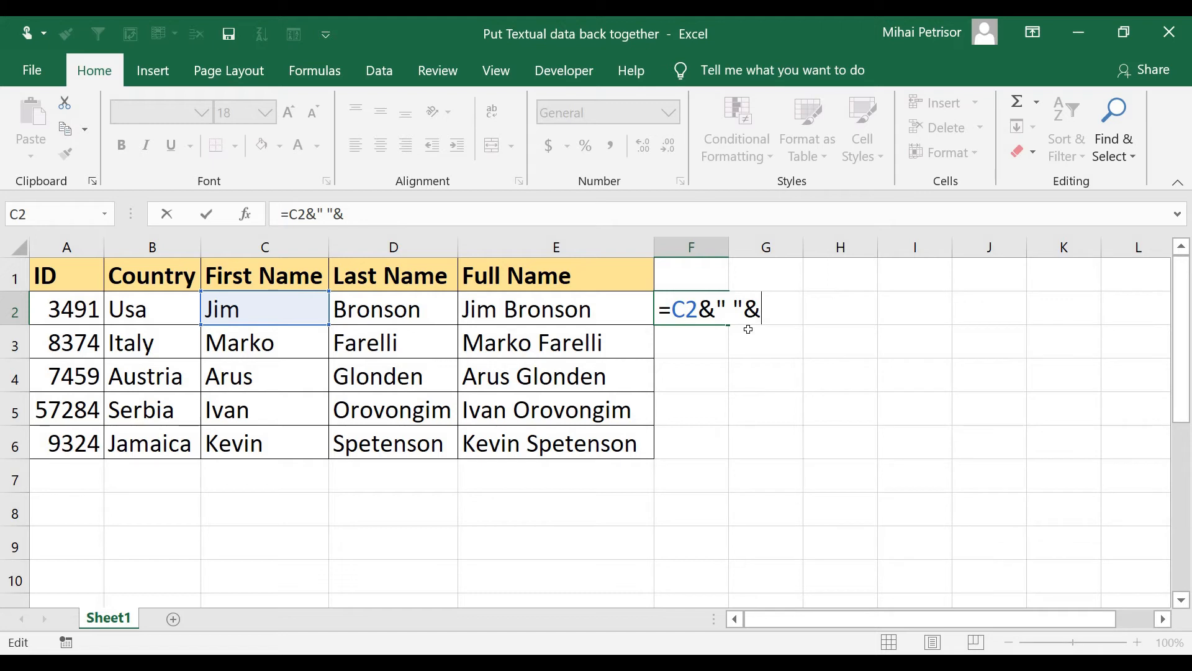
left_click(375, 308)
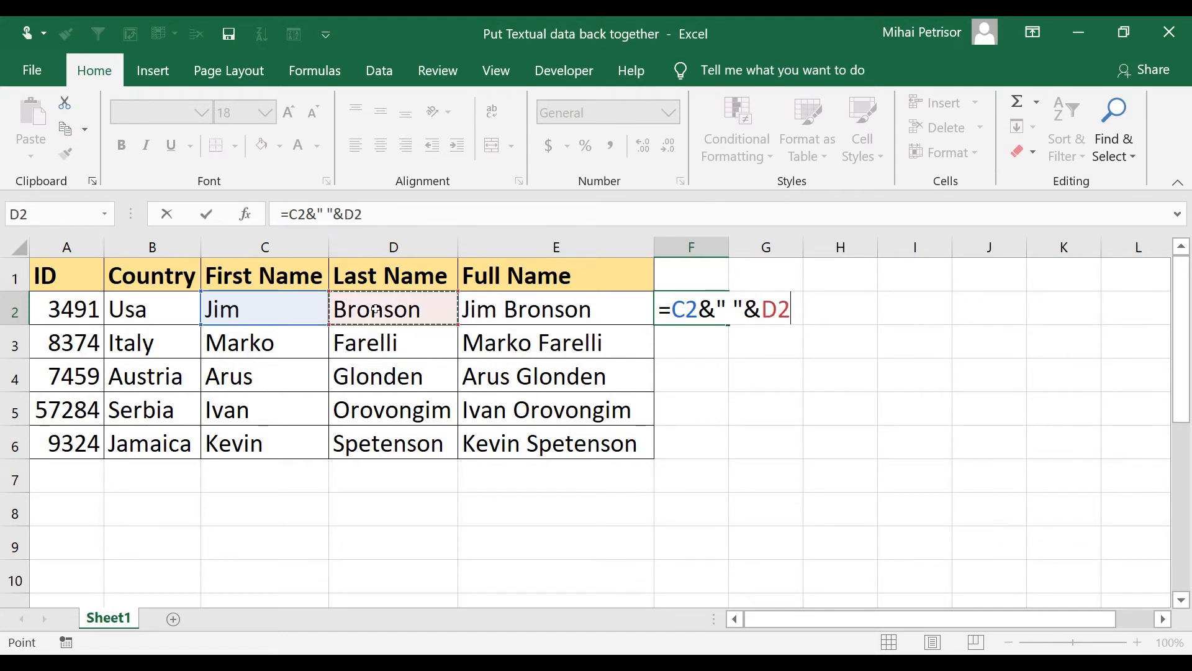
key("Return")
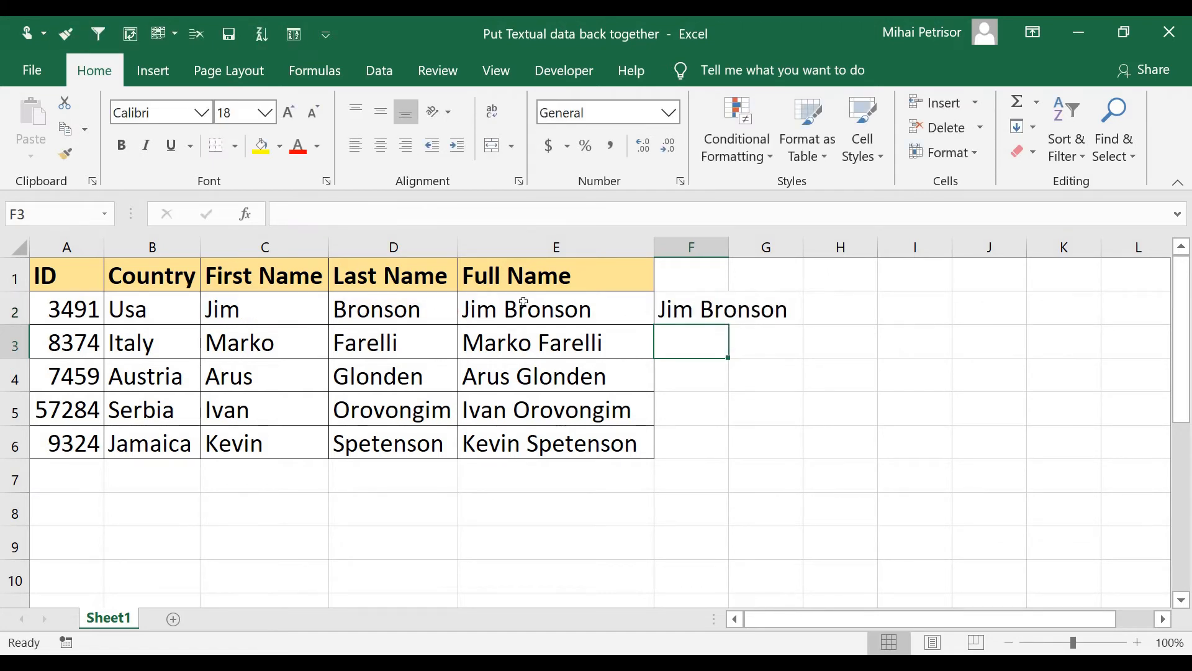
Step: Fill the F2 formula down through F6 and autofit the width of column F
left_click(667, 304)
double_click(729, 325)
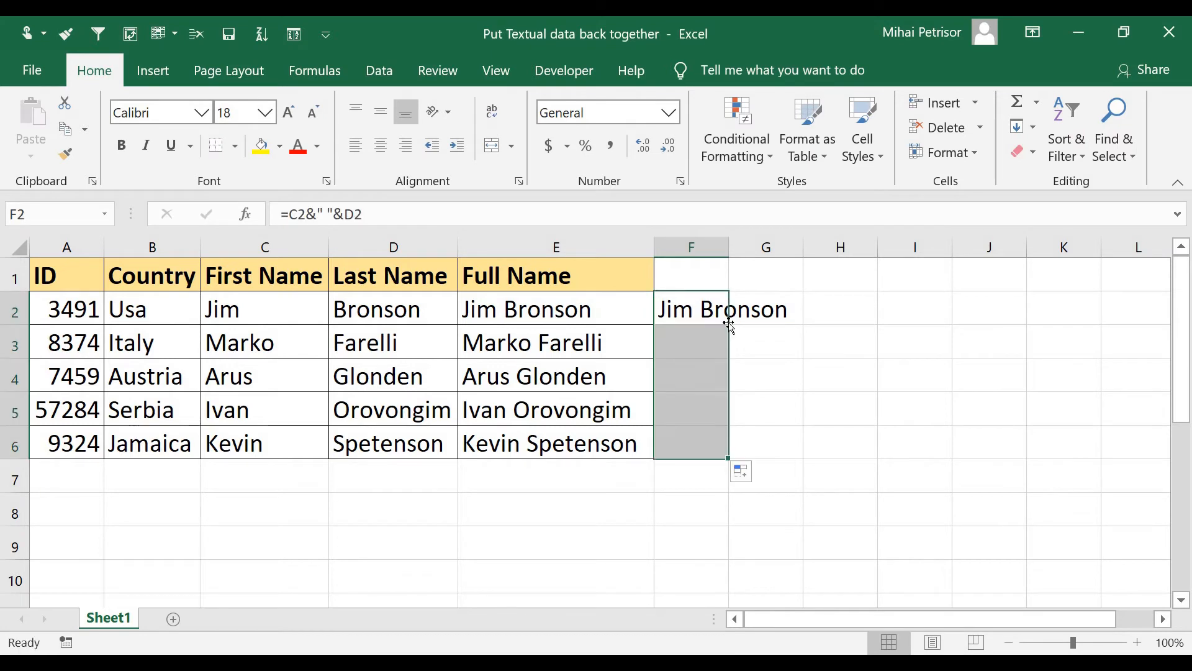
double_click(728, 248)
Step: Compare the CONCATENATE formula in E2 with the ampersand formula in F2 and review the names in F2 to F6
left_click(608, 313)
left_click(704, 307)
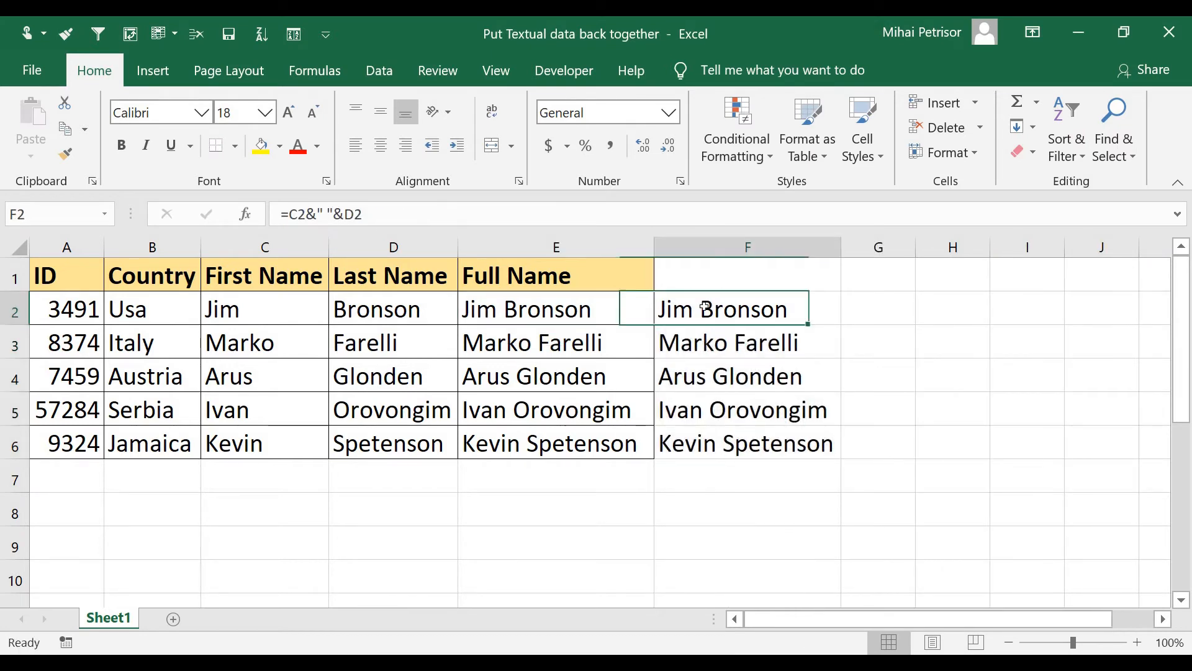
left_click(599, 314)
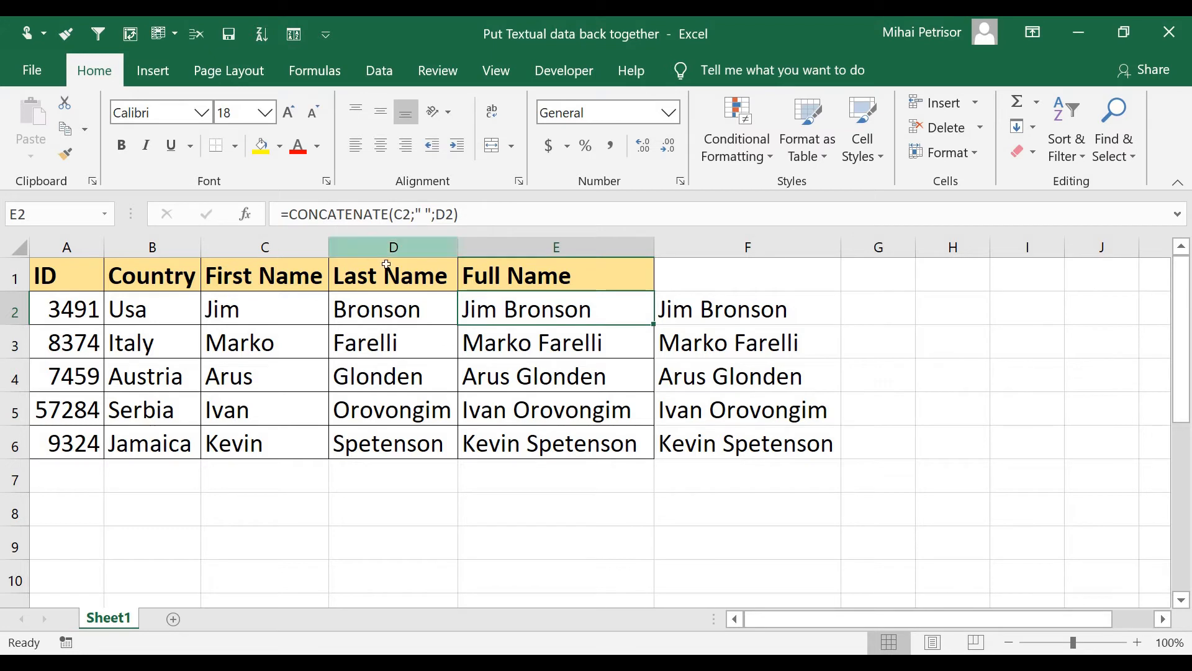
left_click(762, 321)
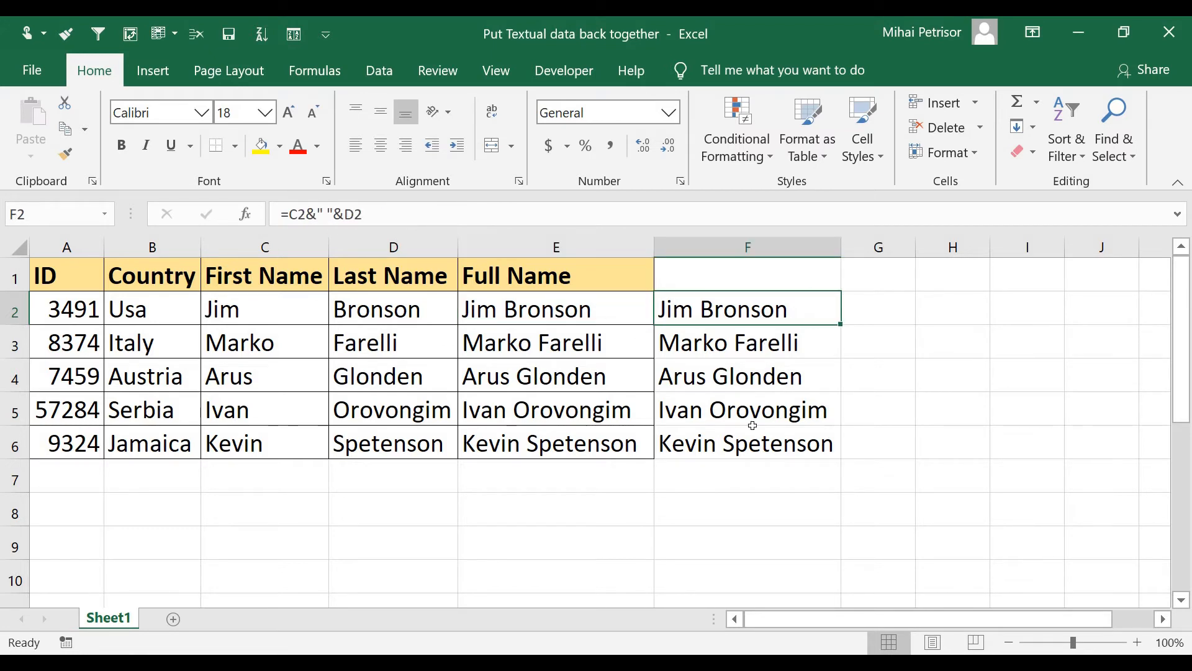
left_click(753, 427)
left_click(712, 274)
left_click(712, 314)
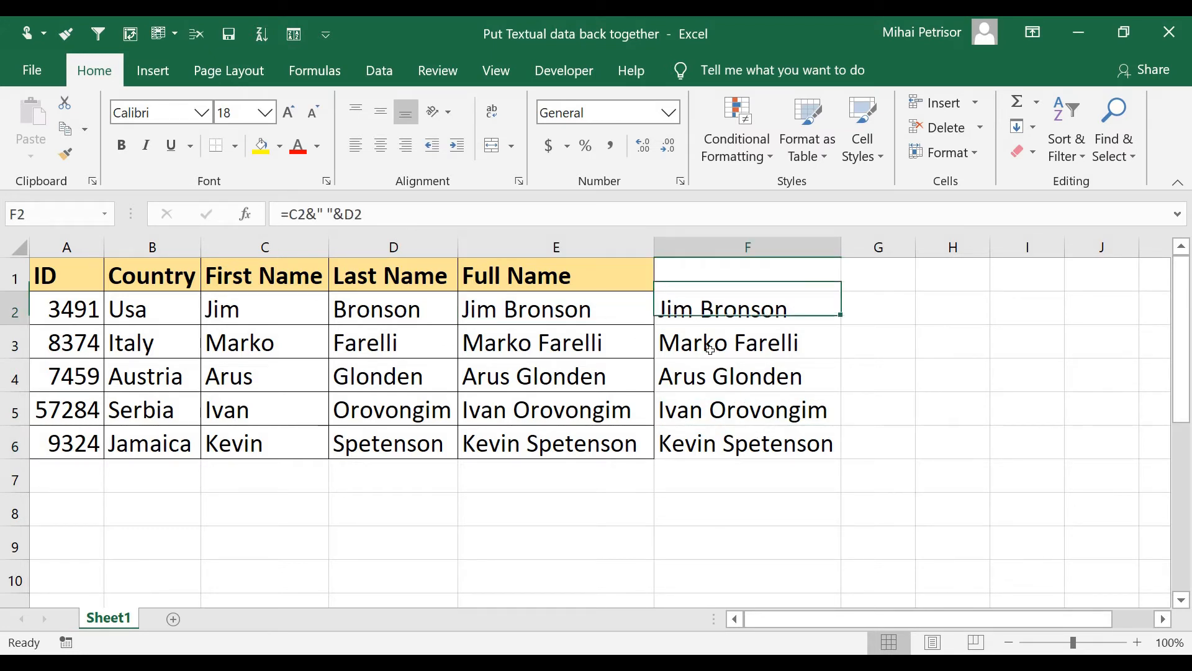
left_click_drag(710, 350, 706, 442)
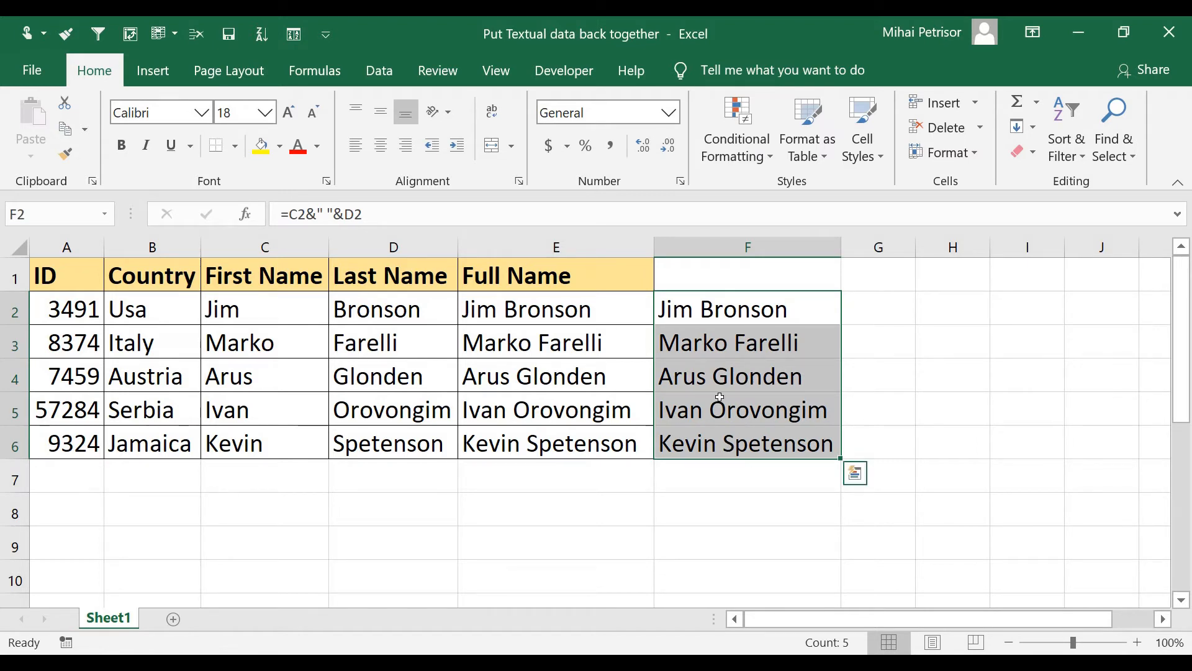
Step: Delete column F with the ampersand formulas and autofit the width of the Full Name column
left_click_drag(757, 308, 777, 440)
right_click(721, 248)
left_click(768, 443)
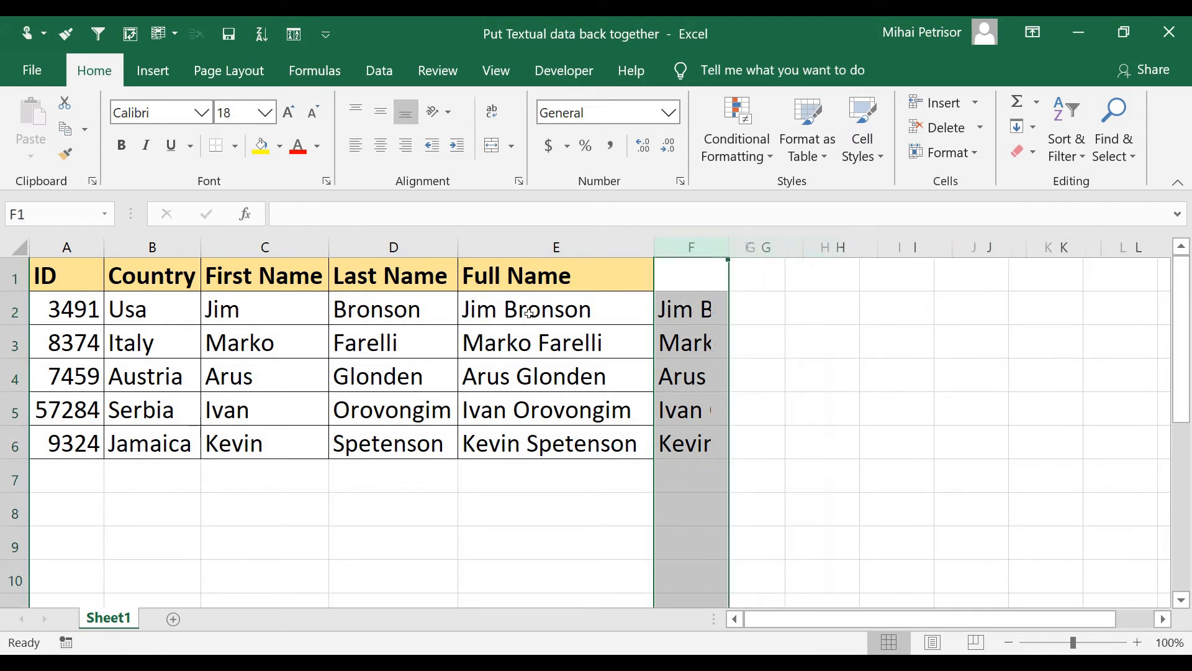
double_click(654, 247)
Step: Replace the formulas in E2:E6 with static text by copying the range and pasting it in place as values
left_click(552, 313)
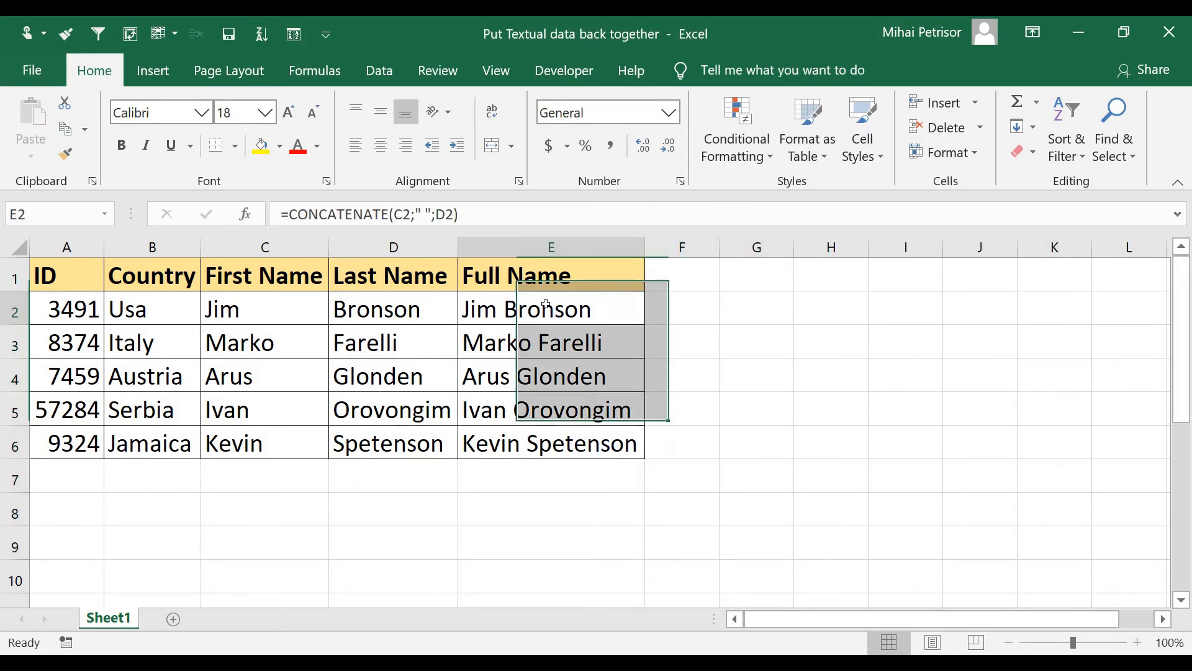
left_click_drag(572, 303, 574, 404)
left_click(570, 312)
left_click_drag(570, 312, 564, 446)
key("ctrl+c")
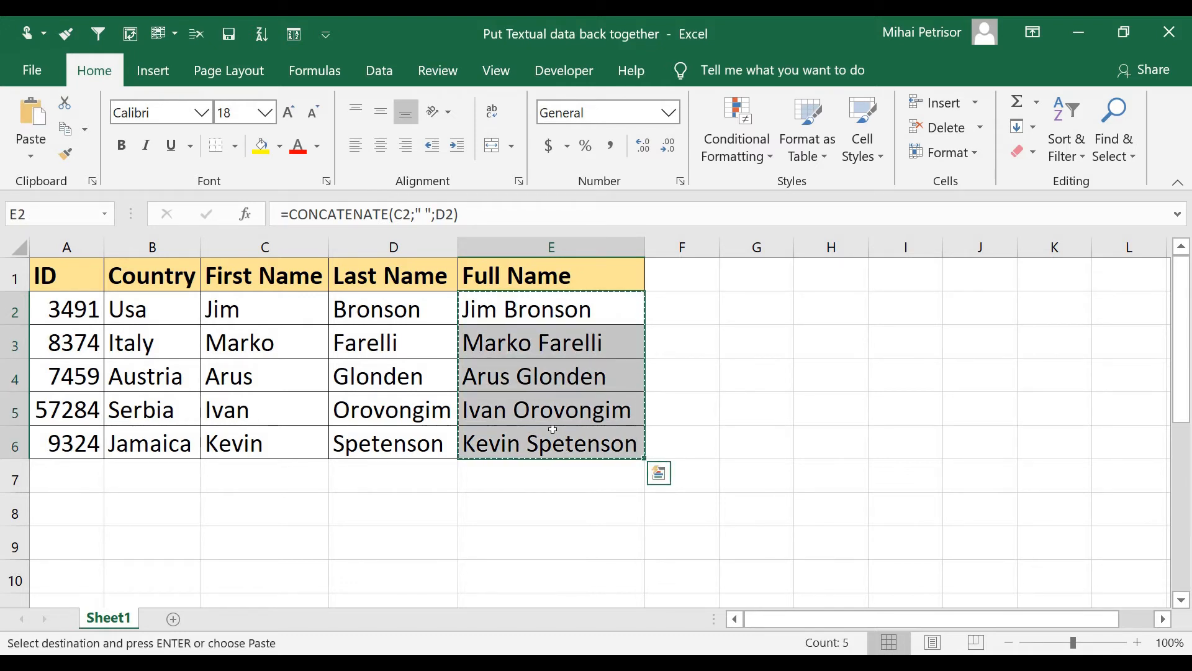
right_click(512, 306)
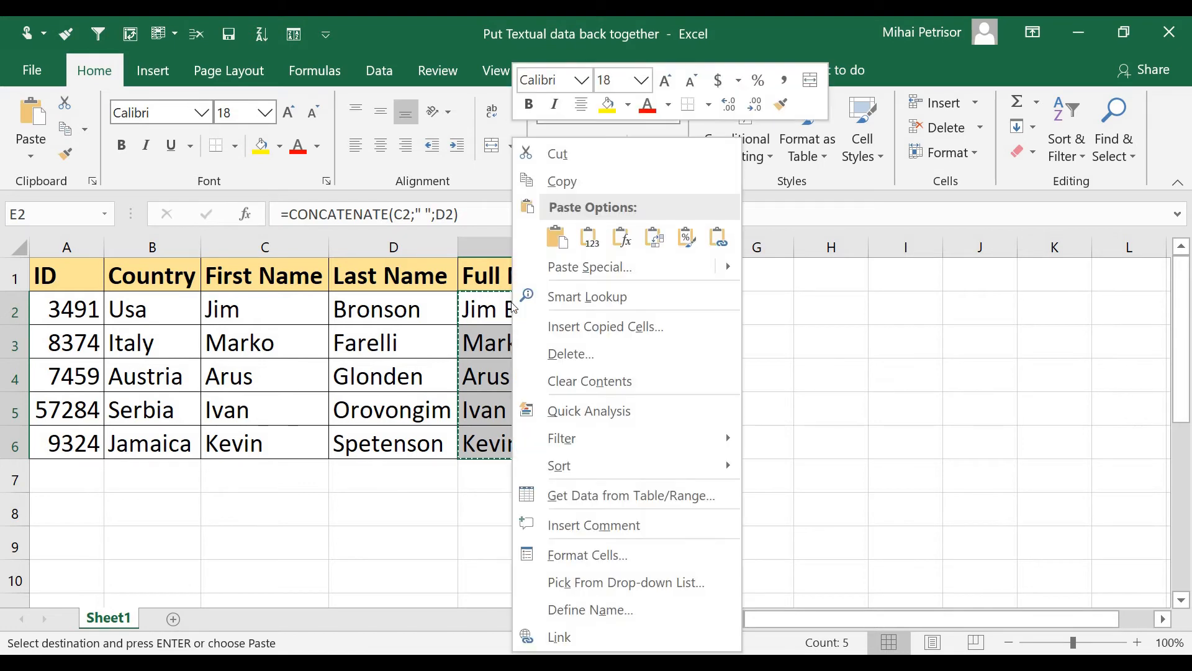
left_click(589, 240)
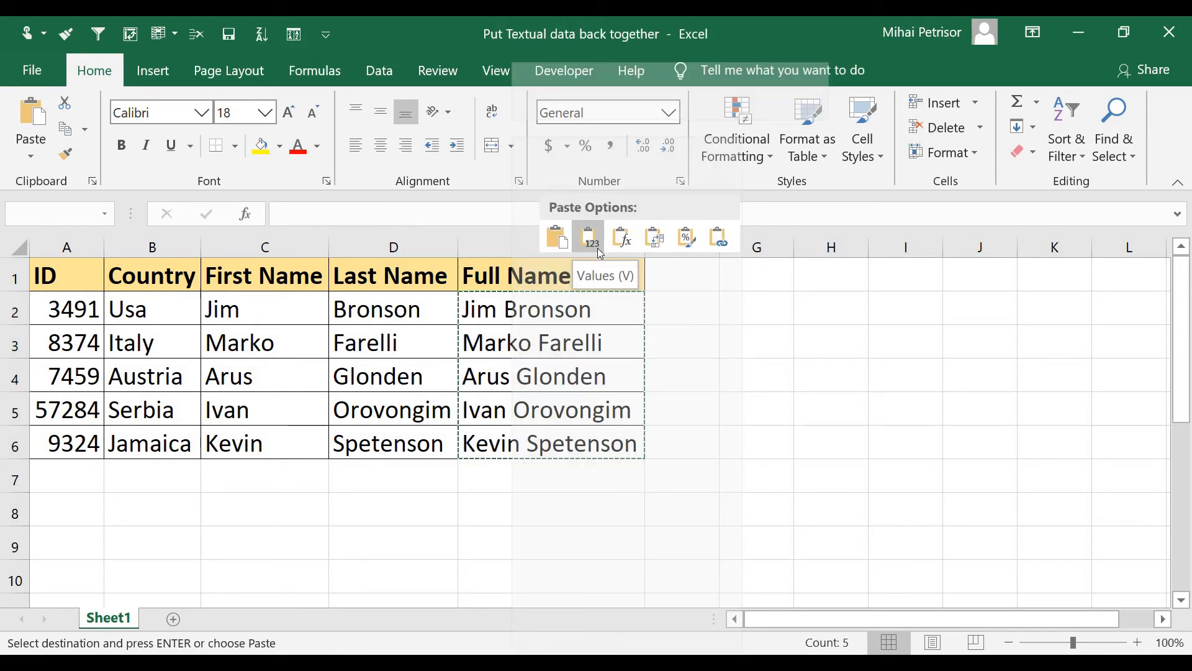
left_click(599, 249)
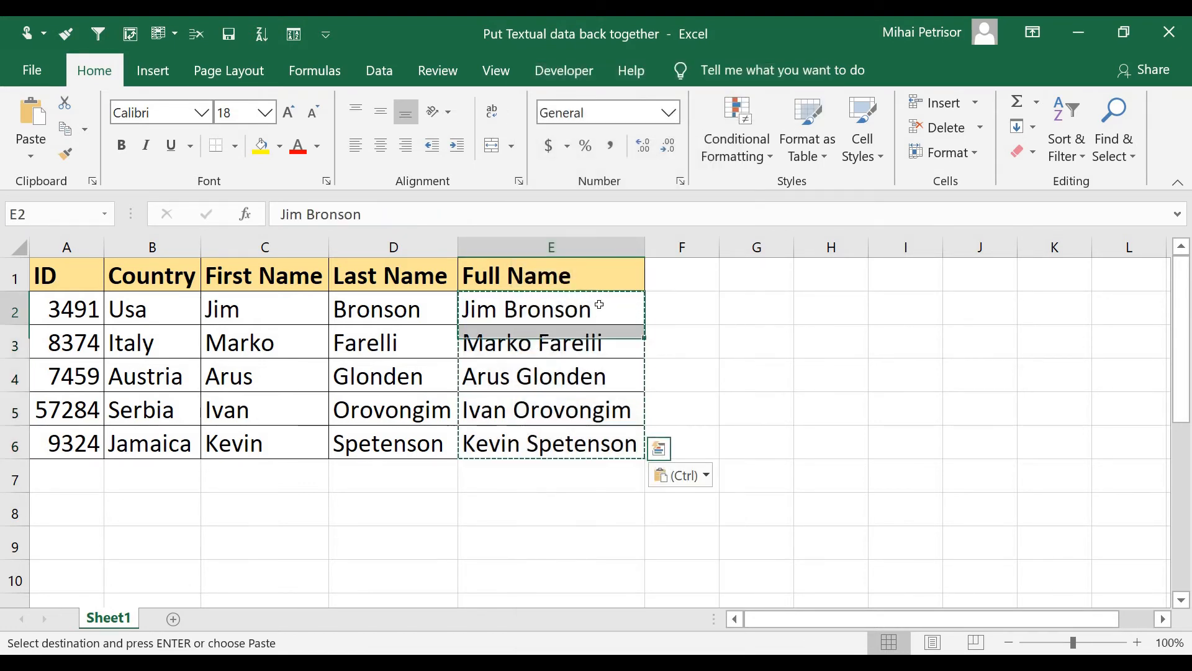
key("Escape")
Step: Inspect the Full Name cells E2 to E6 to check whether they hold plain text or formulas
left_click(628, 342)
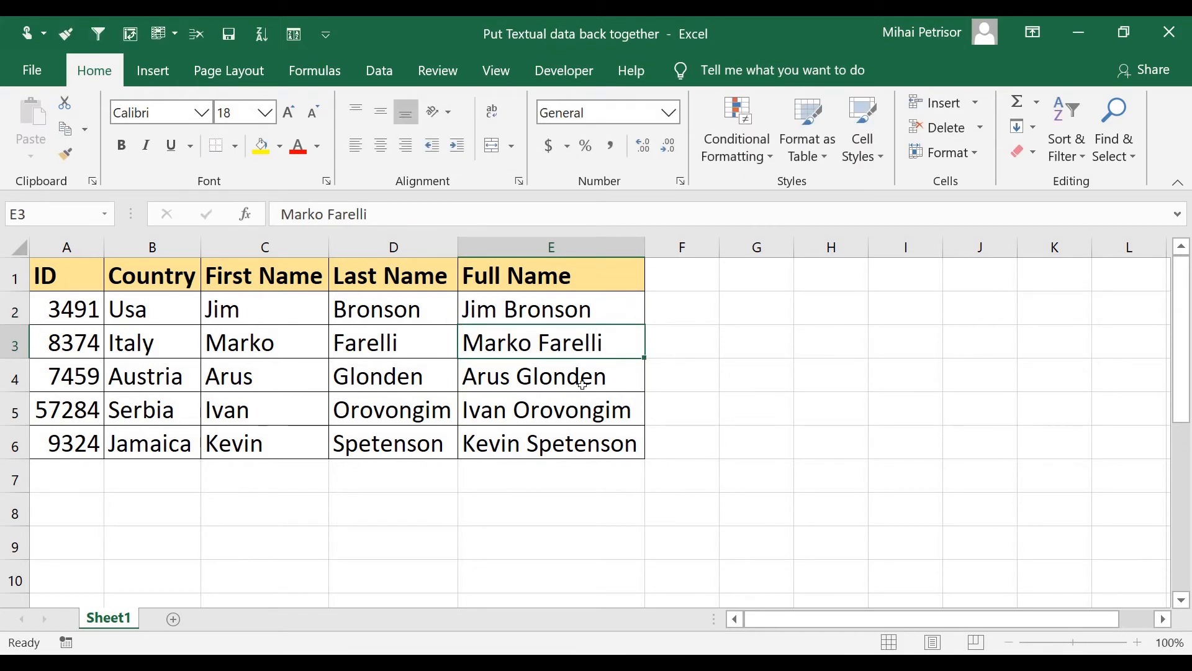
left_click(583, 383)
left_click(587, 416)
left_click(496, 310)
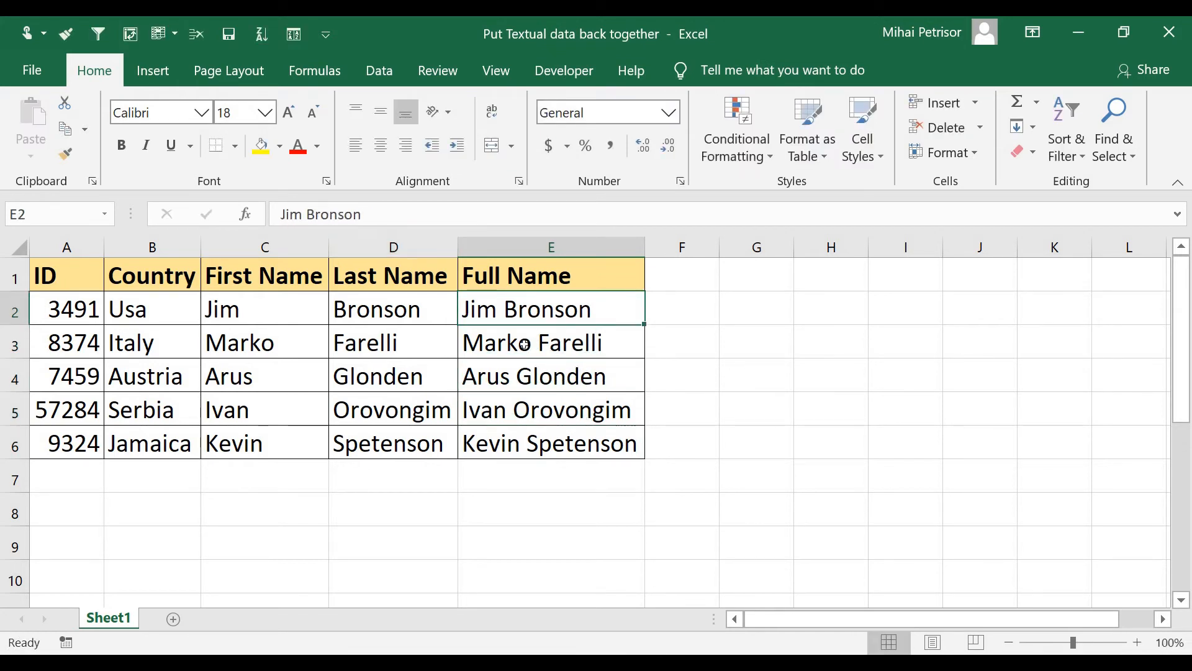
left_click(525, 344)
left_click(525, 372)
left_click(526, 308)
left_click(520, 370)
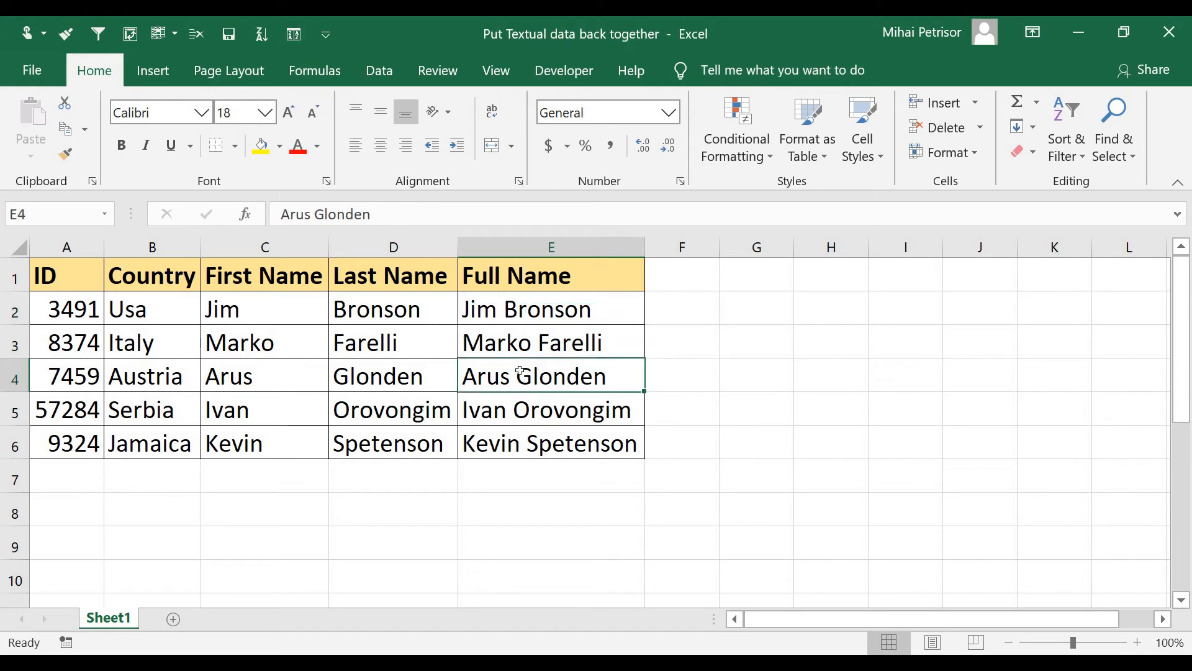
left_click(517, 400)
left_click(509, 450)
left_click(672, 305)
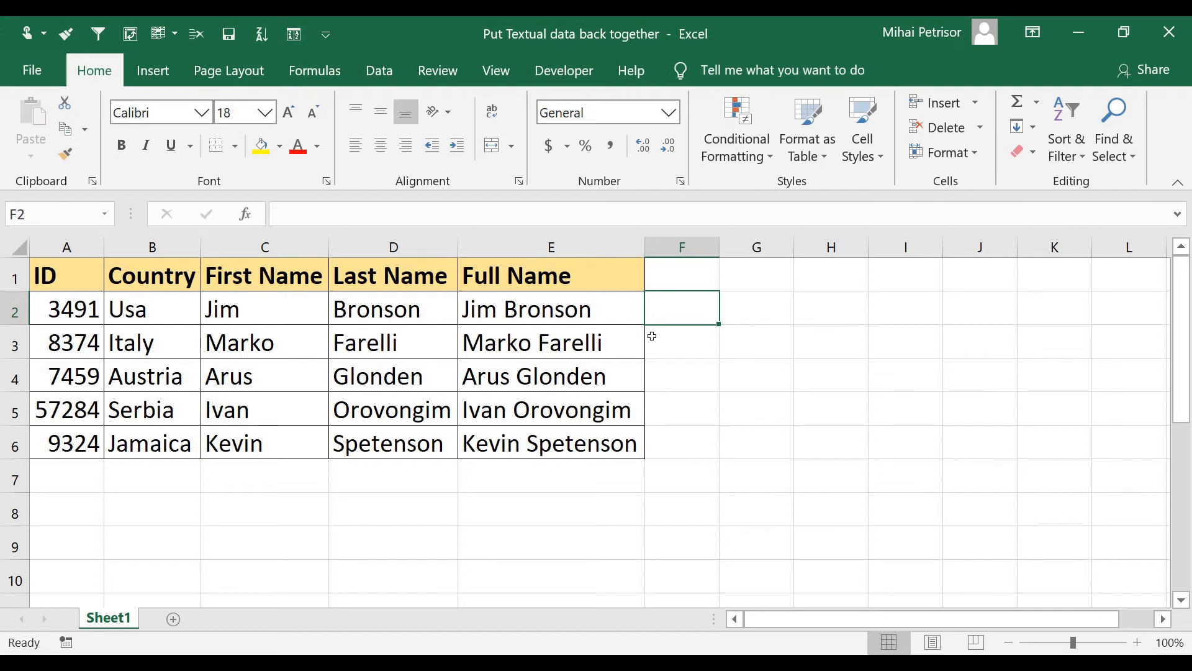
left_click(559, 307)
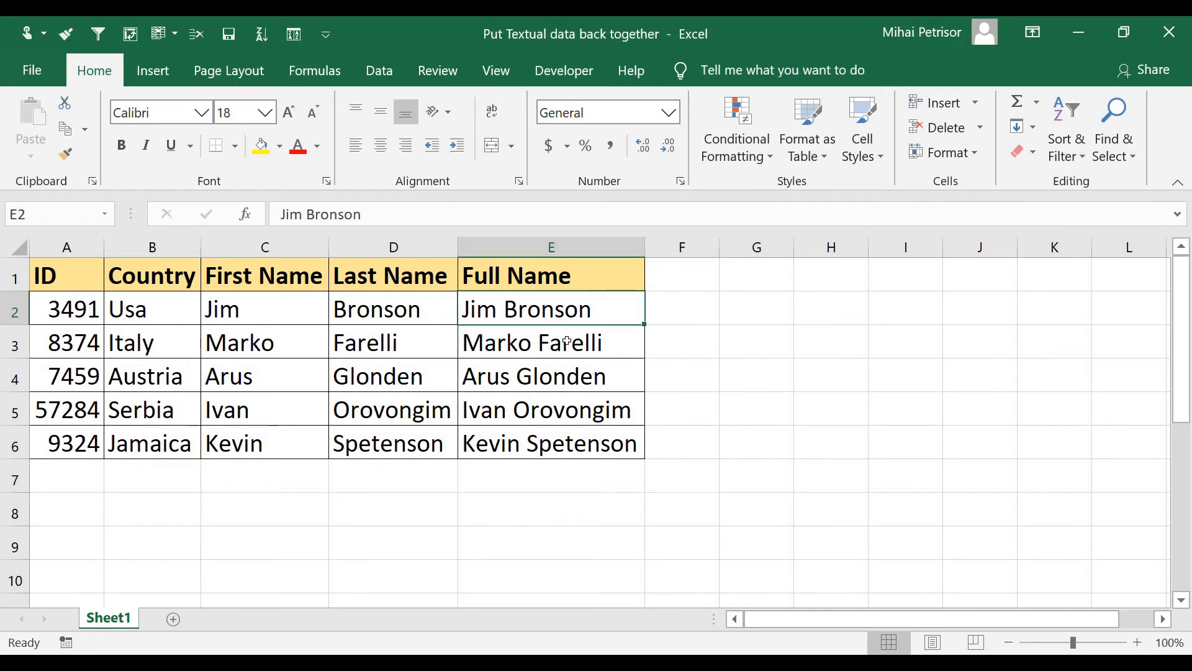
left_click(571, 345)
left_click(585, 413)
left_click(590, 443)
Step: Enter privatecompany.com in F1 and autofit the width of column F
left_click_drag(720, 247, 851, 247)
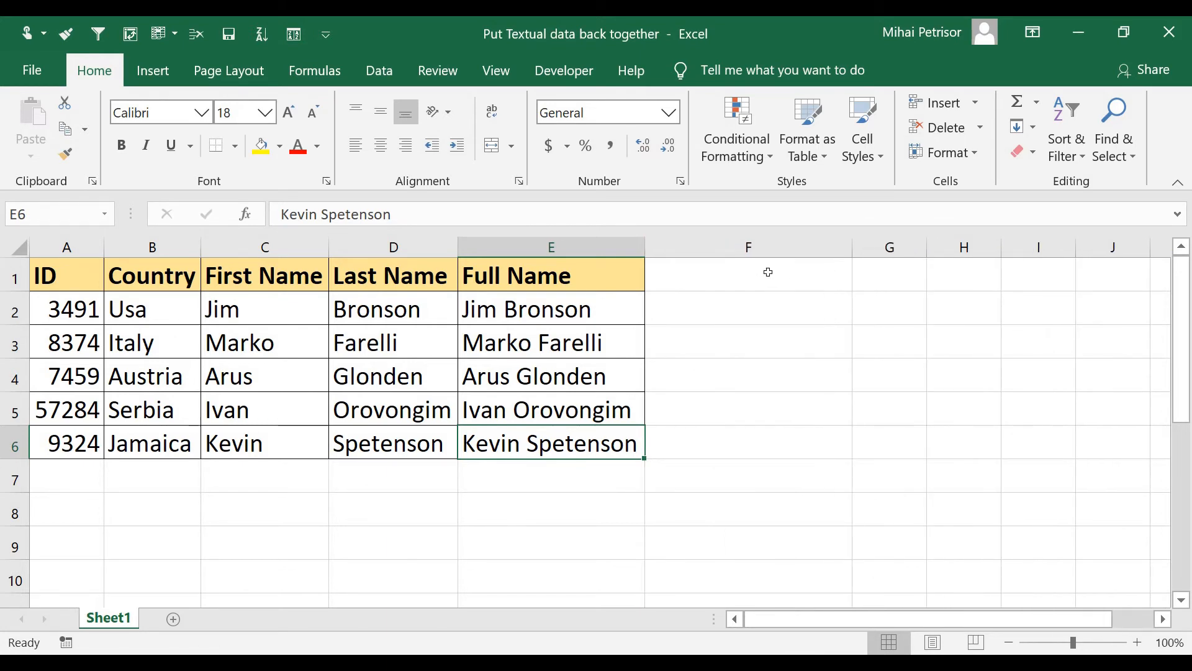
left_click(769, 269)
type("pri")
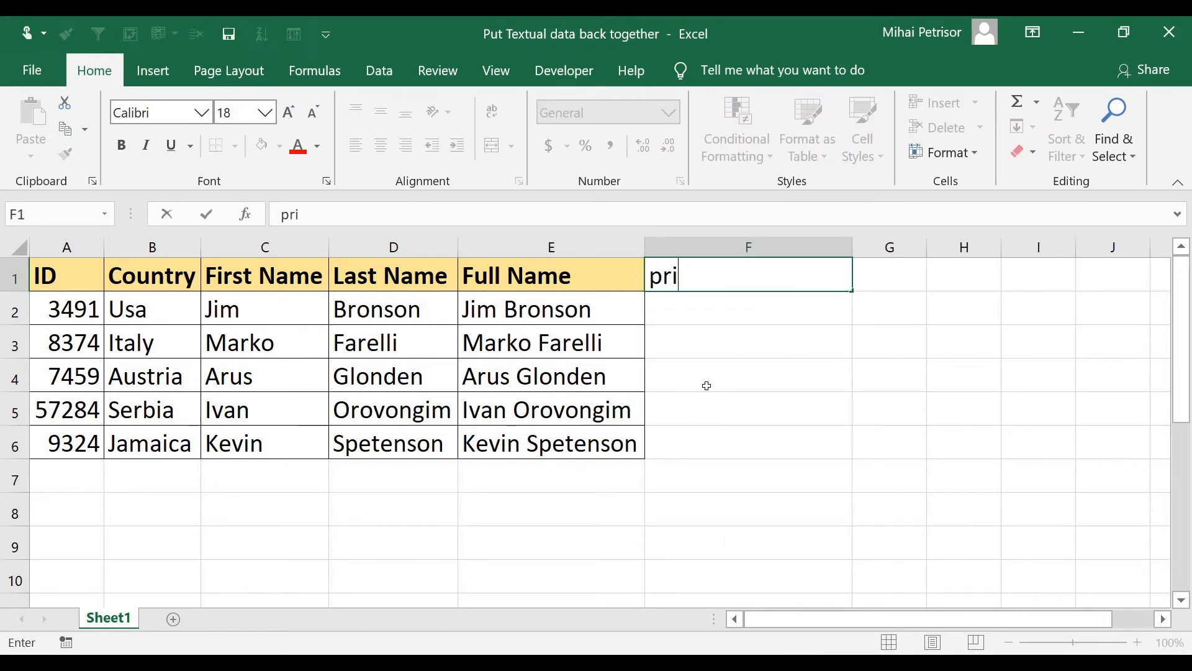
type("vatecompany")
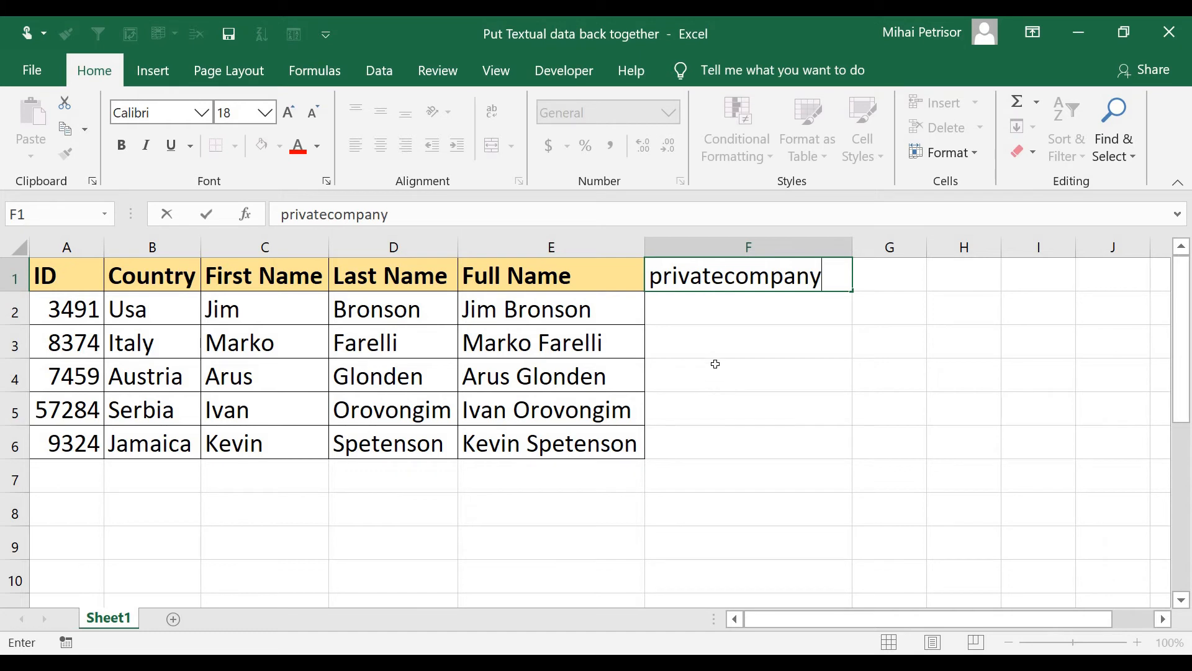
type(".com")
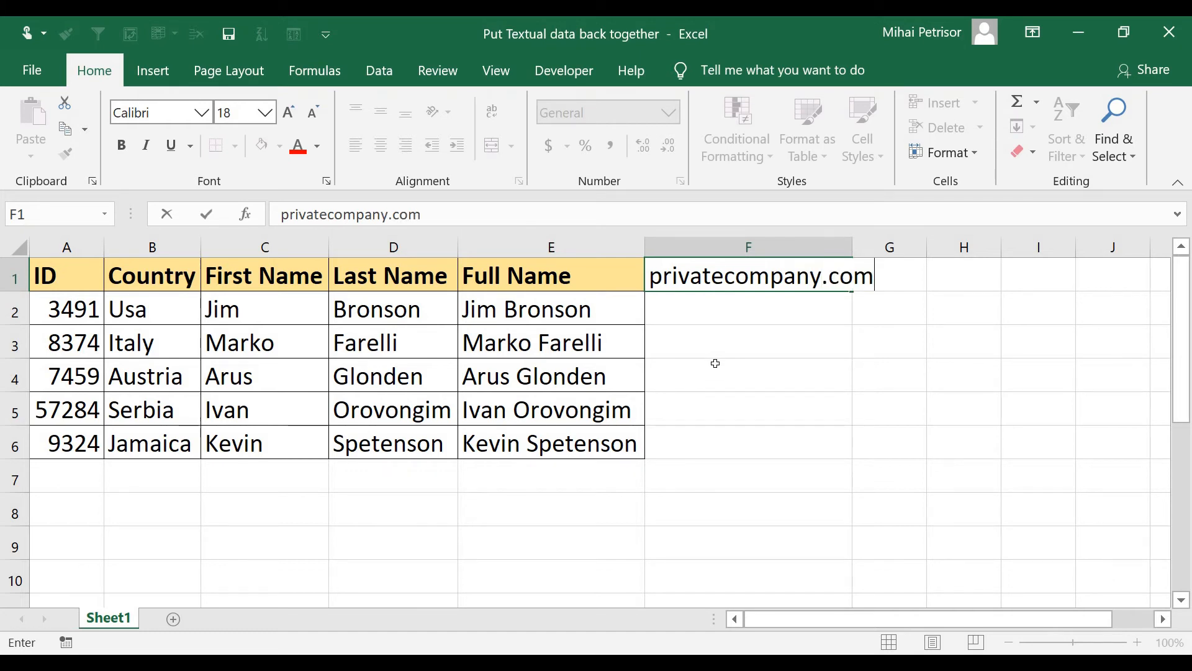
left_click(715, 363)
double_click(856, 247)
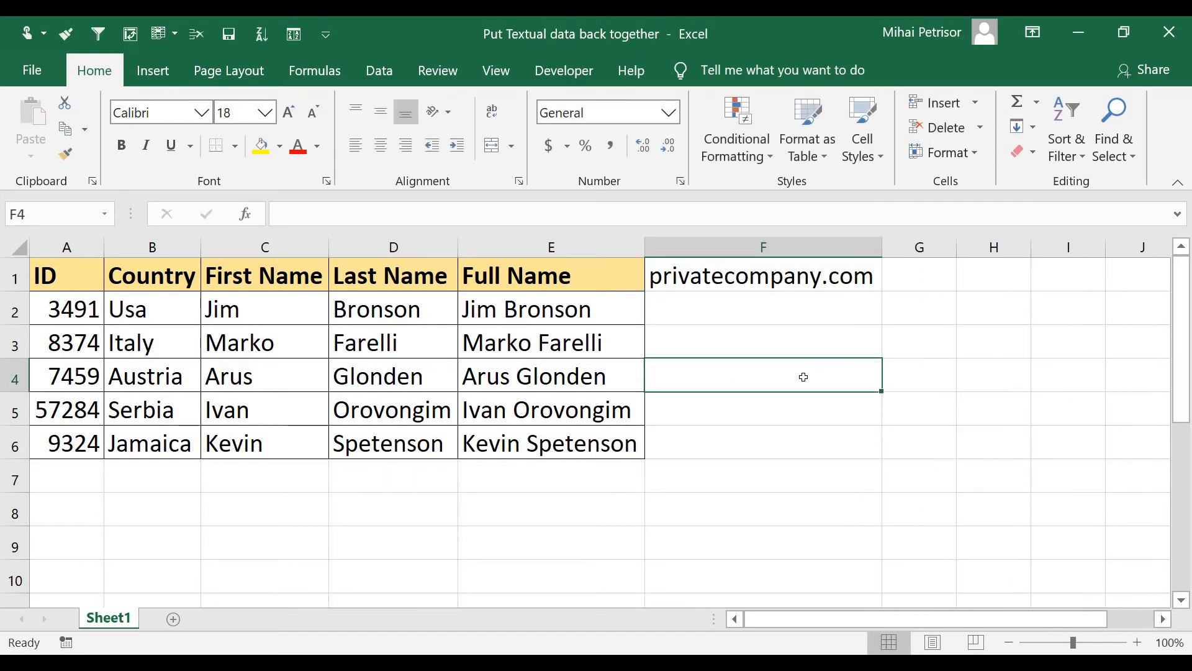
Step: Change the text in F1 to sampleprivatecompany.com and widen column F to fit it
left_click(714, 284)
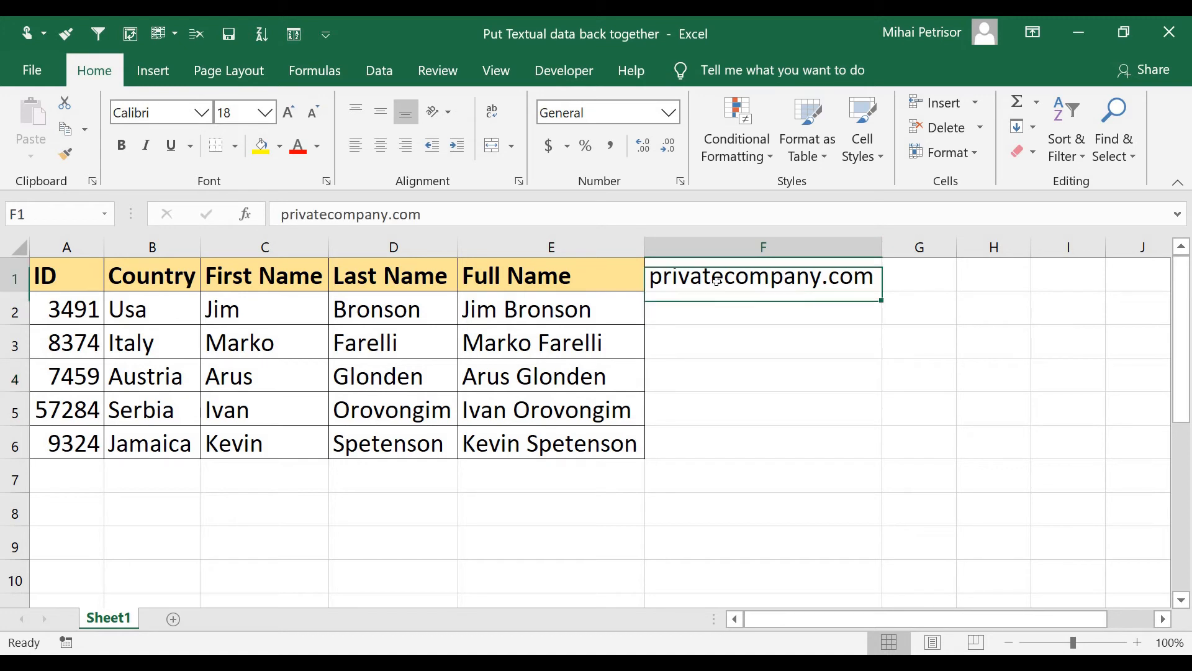
double_click(714, 284)
key("Home")
type("sample")
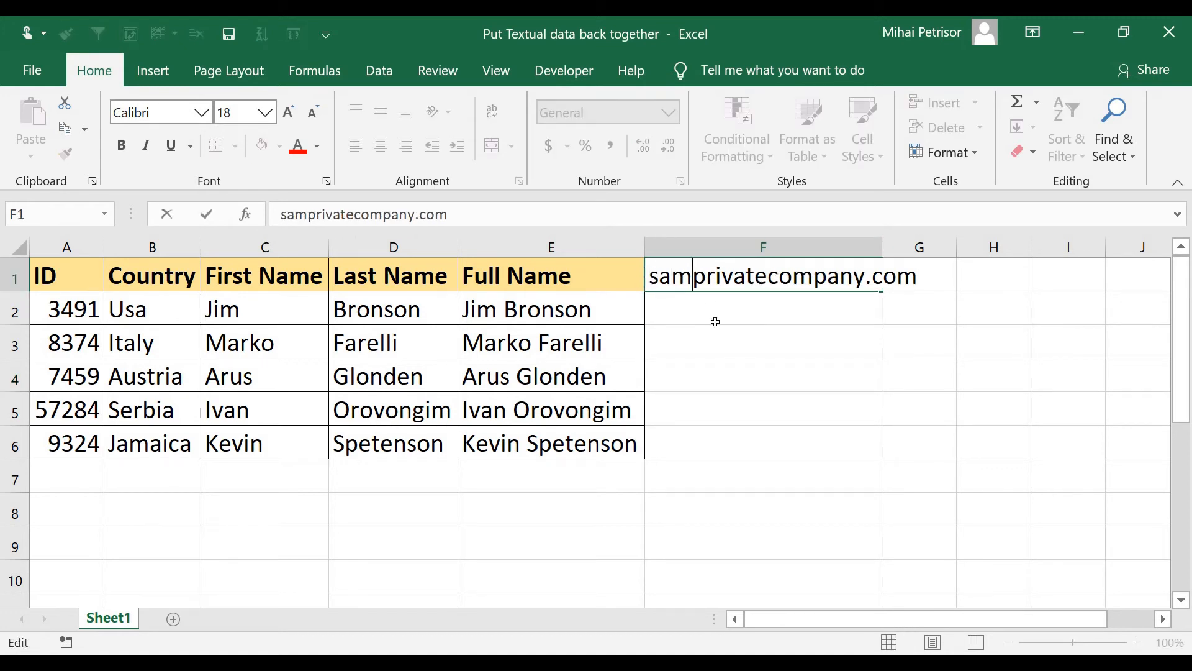
key("Return")
left_click_drag(883, 247, 961, 247)
left_click(739, 349)
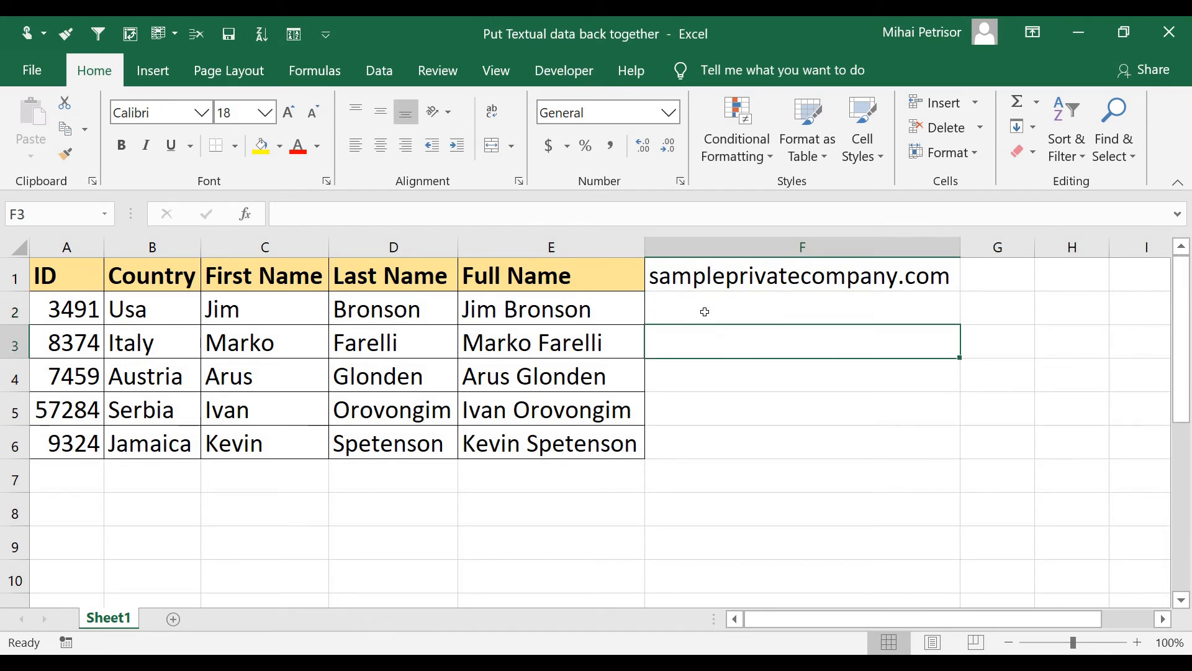
left_click(789, 267)
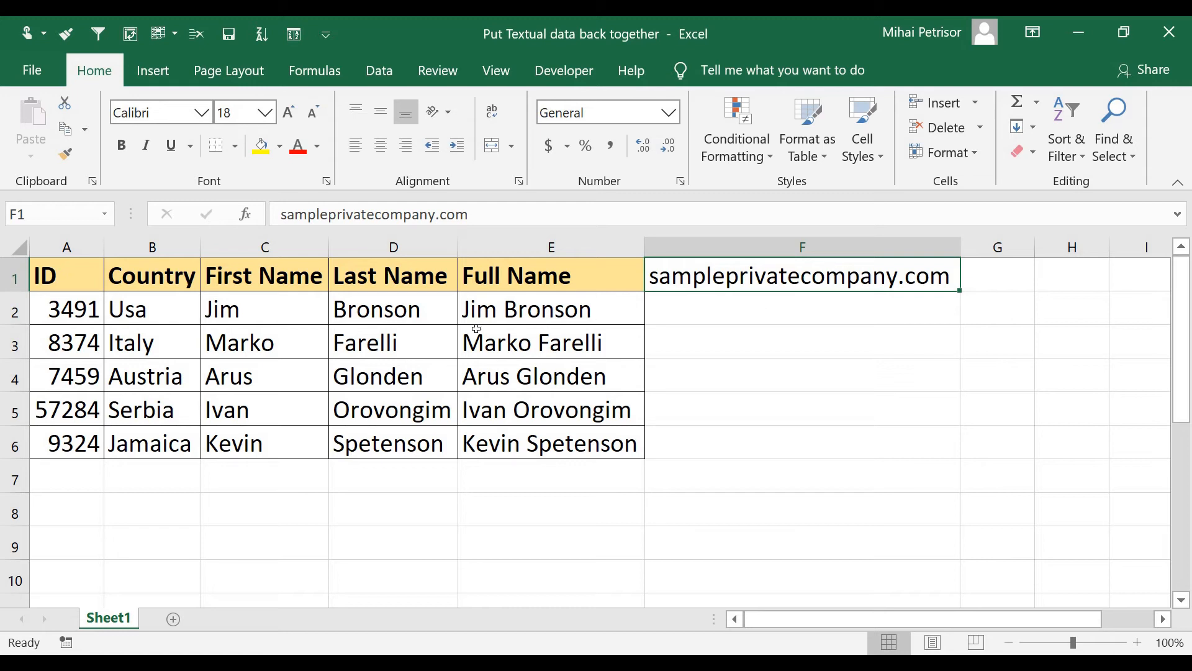
left_click(717, 322)
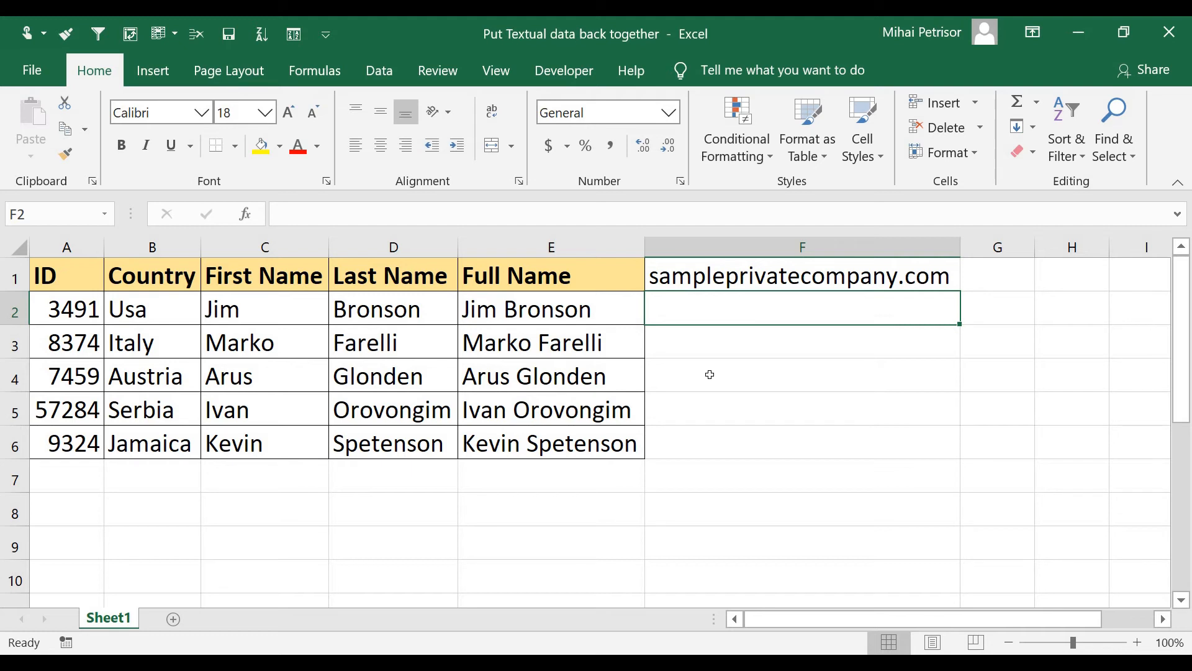
left_click(540, 315)
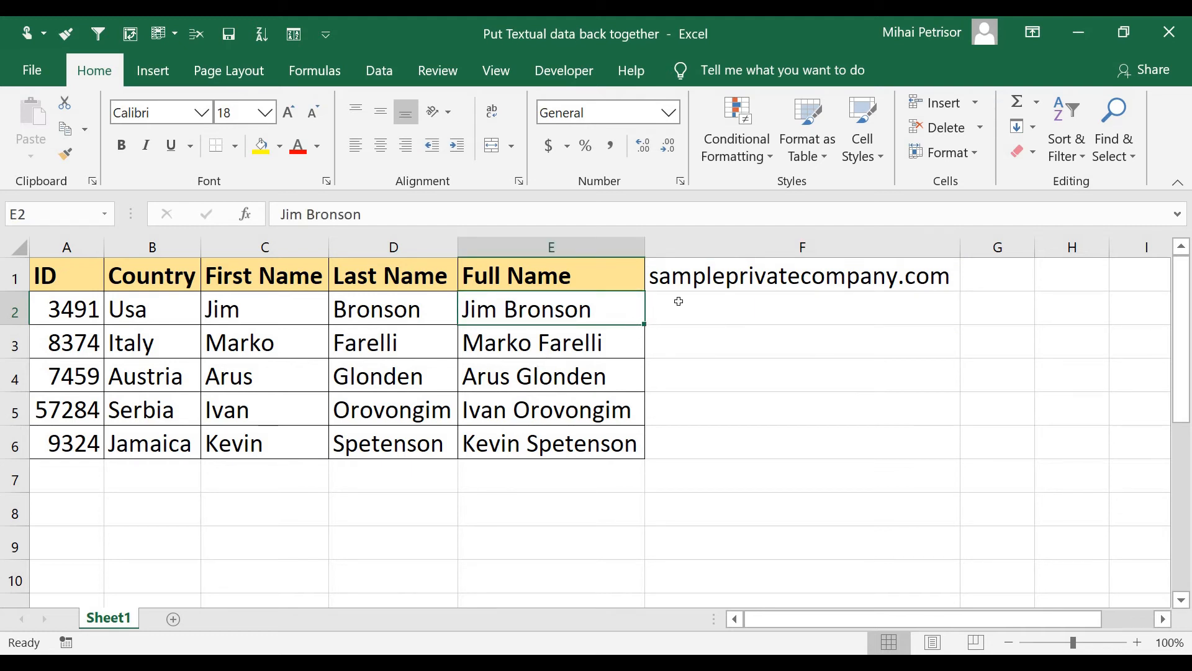
left_click(718, 277)
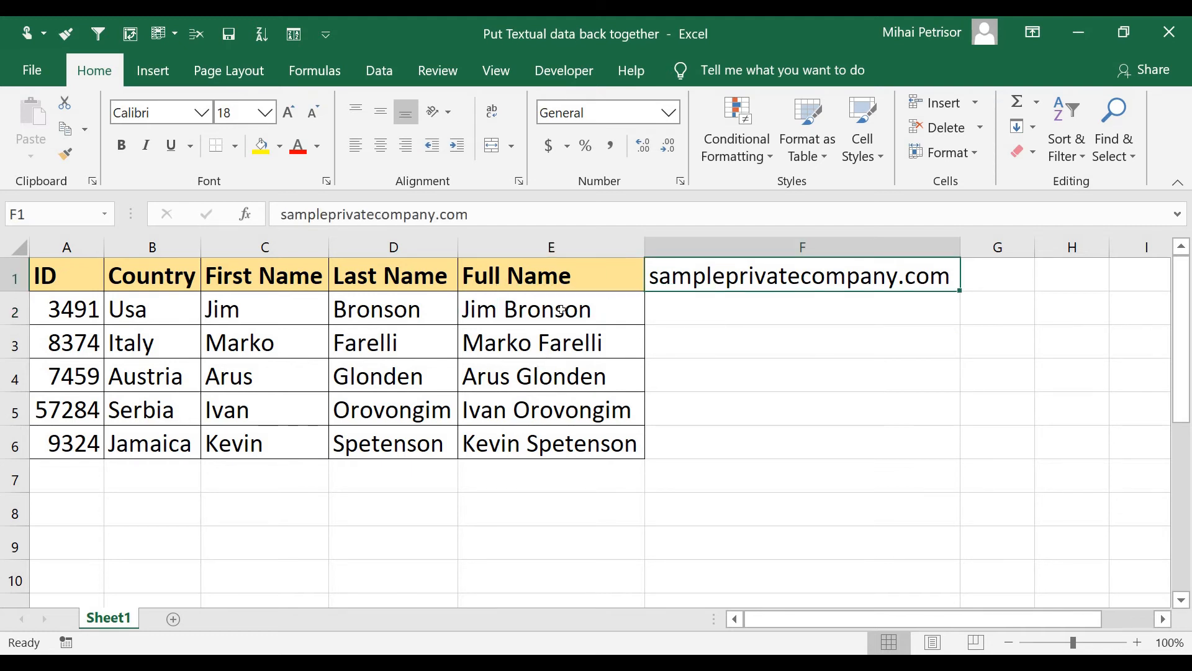
Step: Examine the first and last name cells C2 and D2 as the parts to combine into an email address
left_click(303, 299)
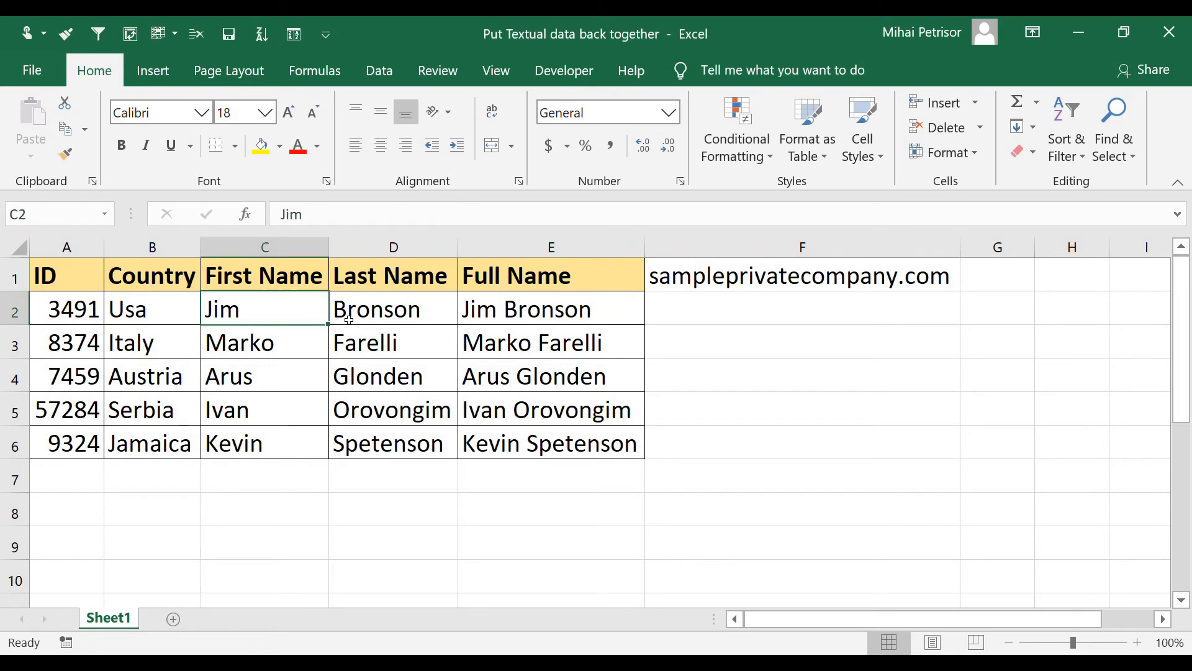
left_click(363, 310)
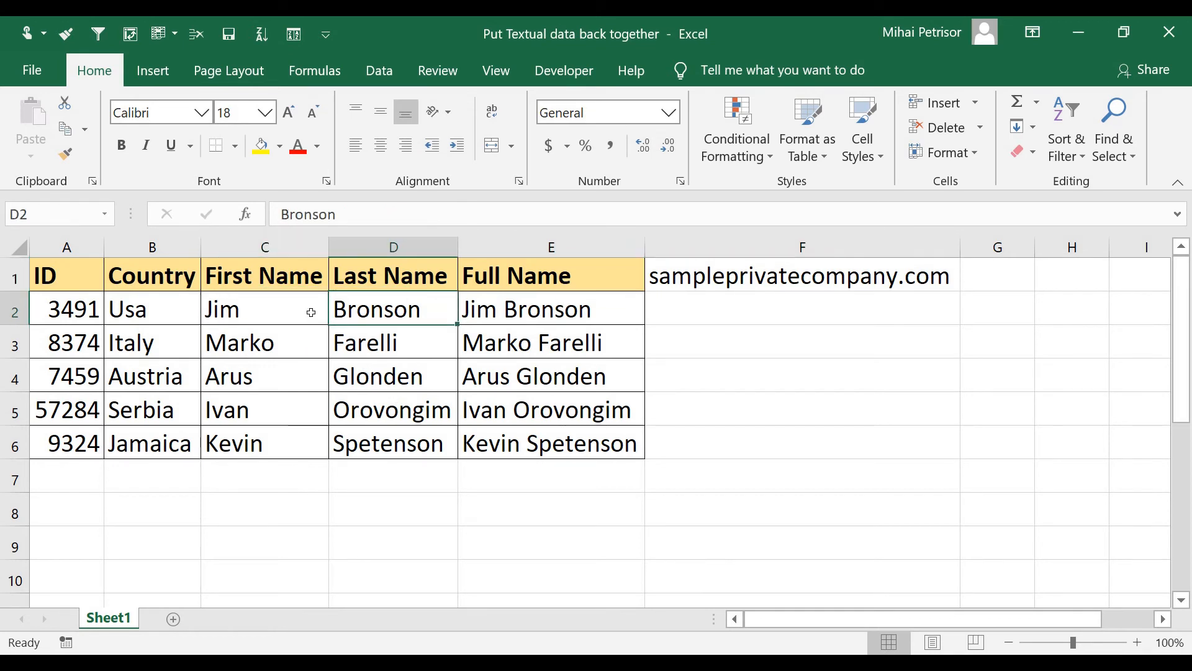
left_click(309, 311)
left_click(354, 312)
left_click(308, 310)
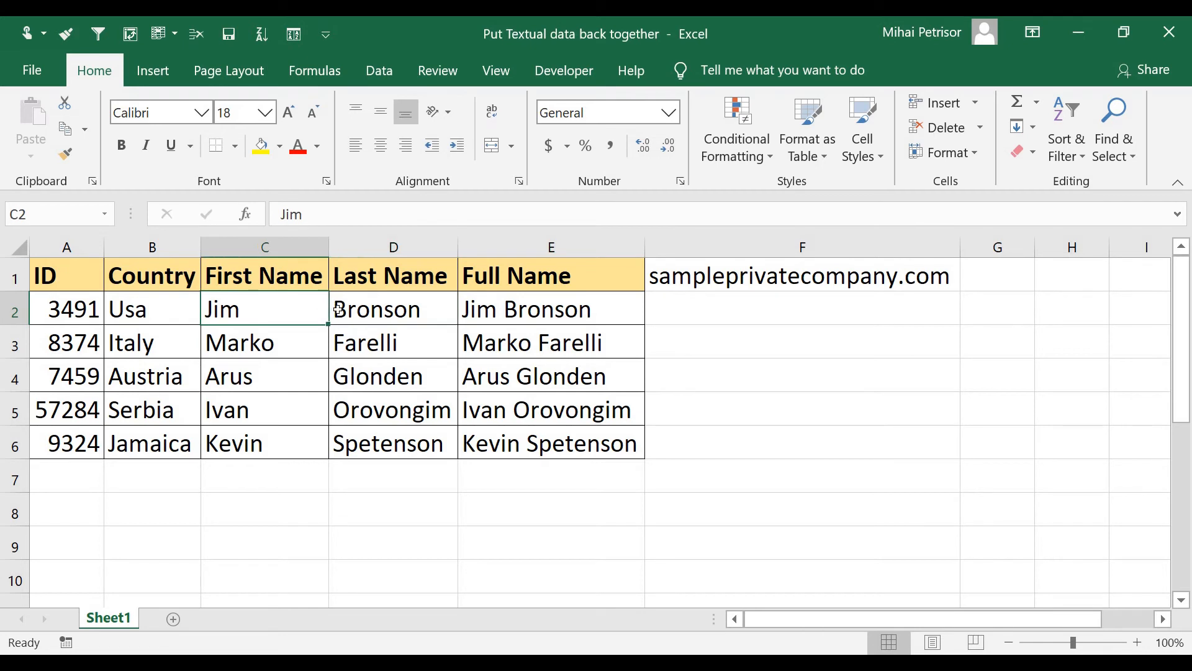
left_click(338, 308)
left_click(314, 309)
left_click(372, 310)
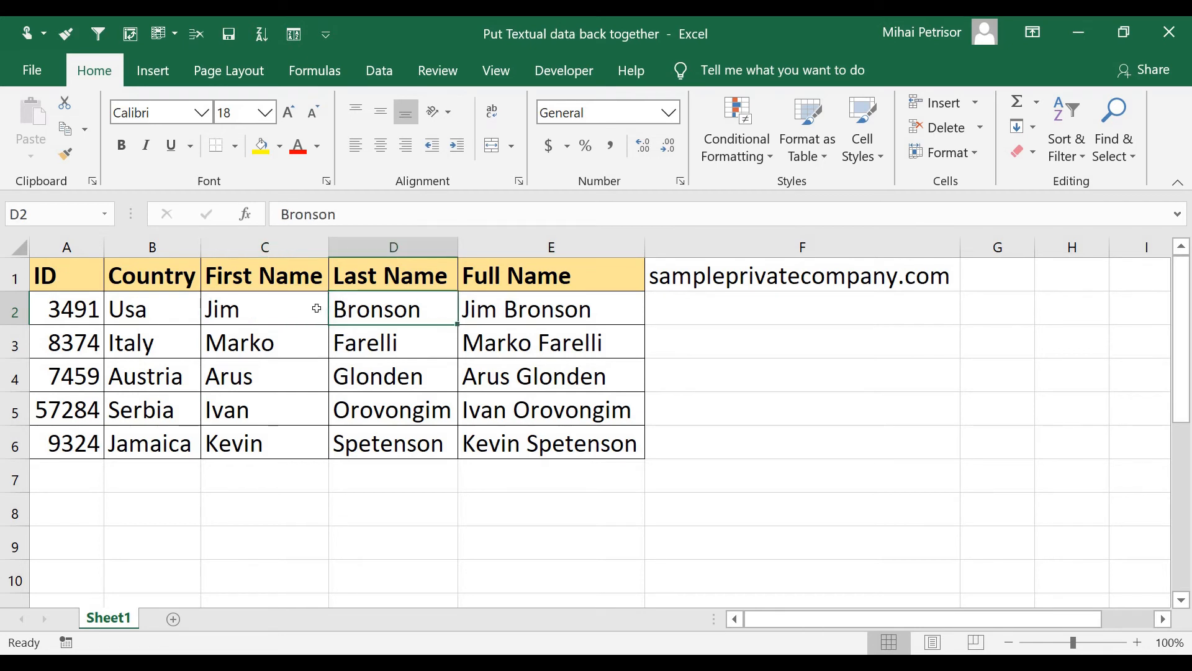
left_click(317, 308)
left_click(442, 313)
Step: Start a formula in F2 that joins the first name, a period and the last name: =C2&"."&D2
left_click(751, 316)
type("=")
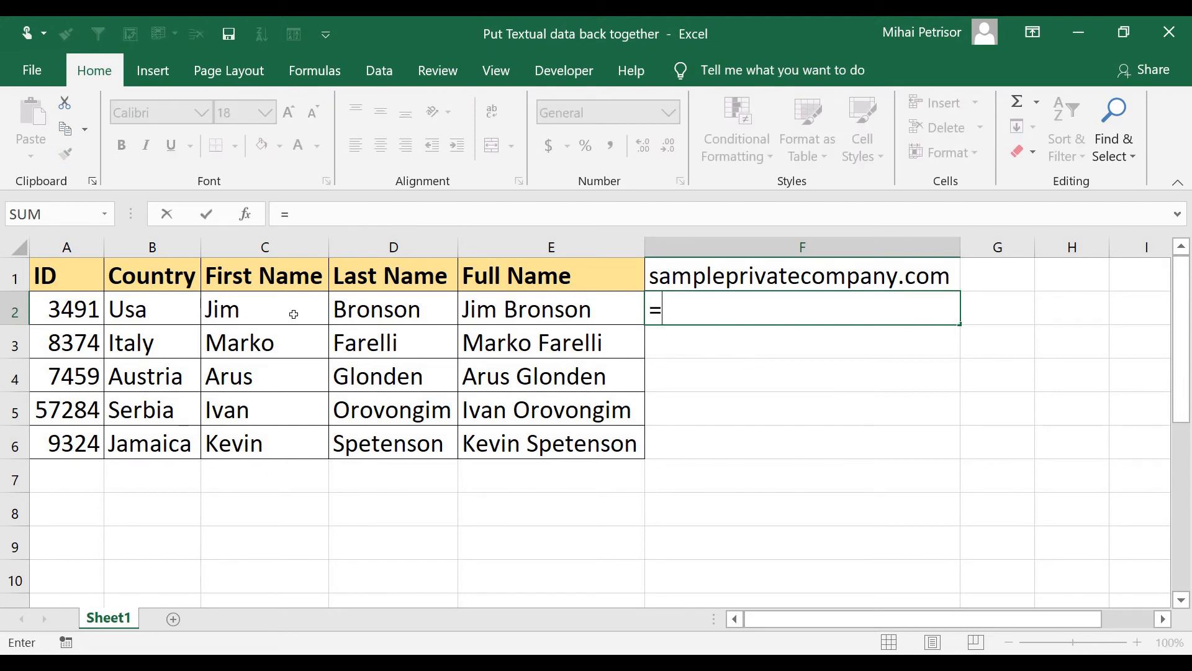
left_click(283, 303)
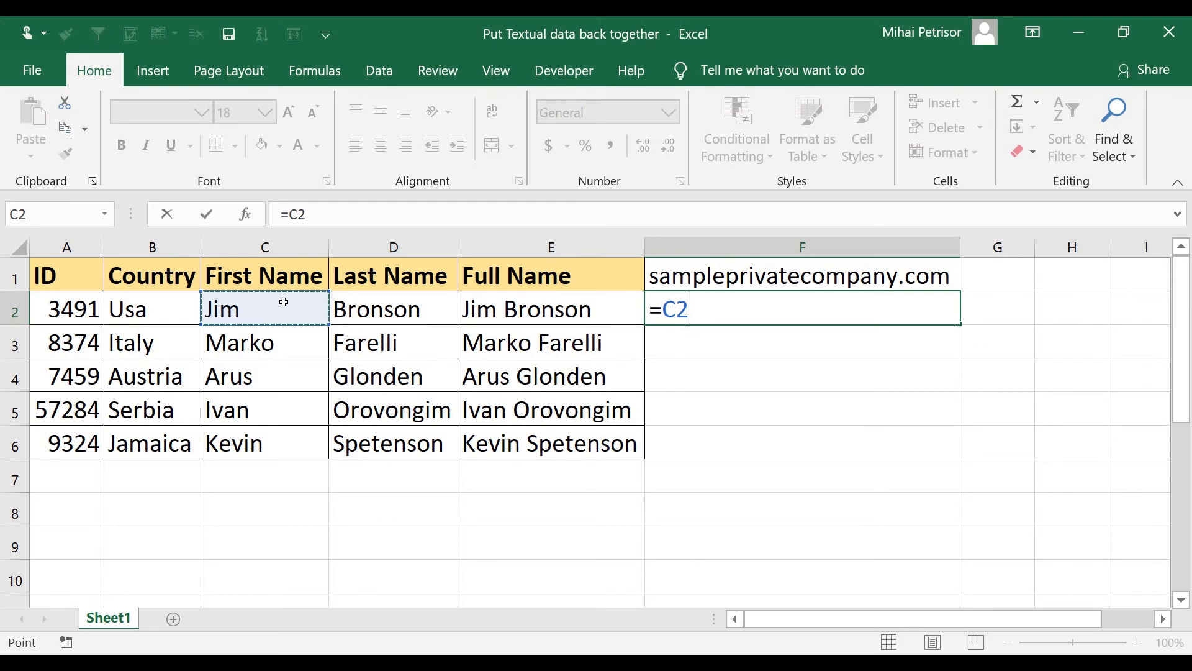
type("&\"\"")
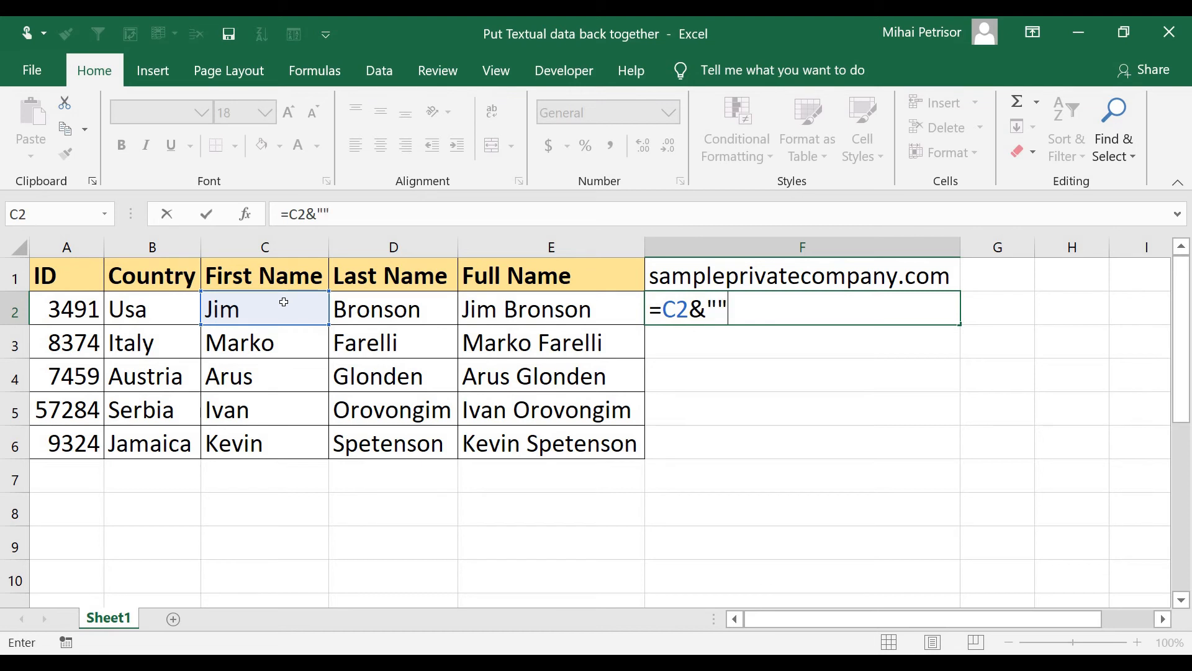
left_click(720, 307)
type(".\"&")
left_click(367, 307)
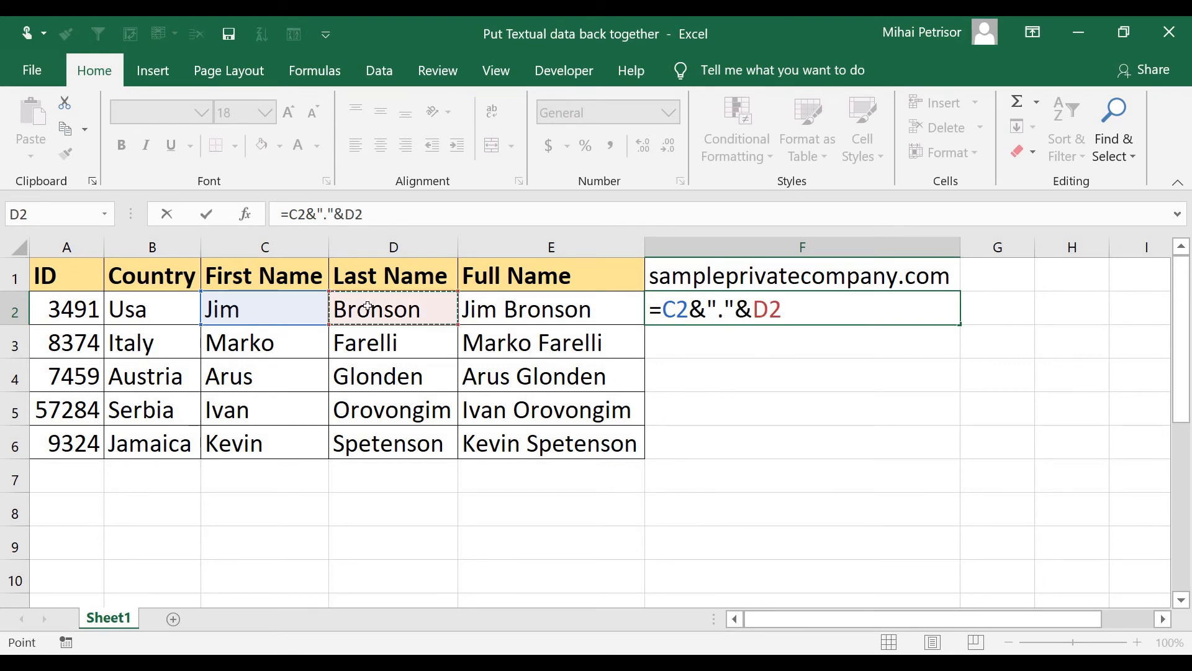
Step: Extend the F2 formula with &"@"&$F$1, using an absolute reference to the domain cell, and enter it
type("&")
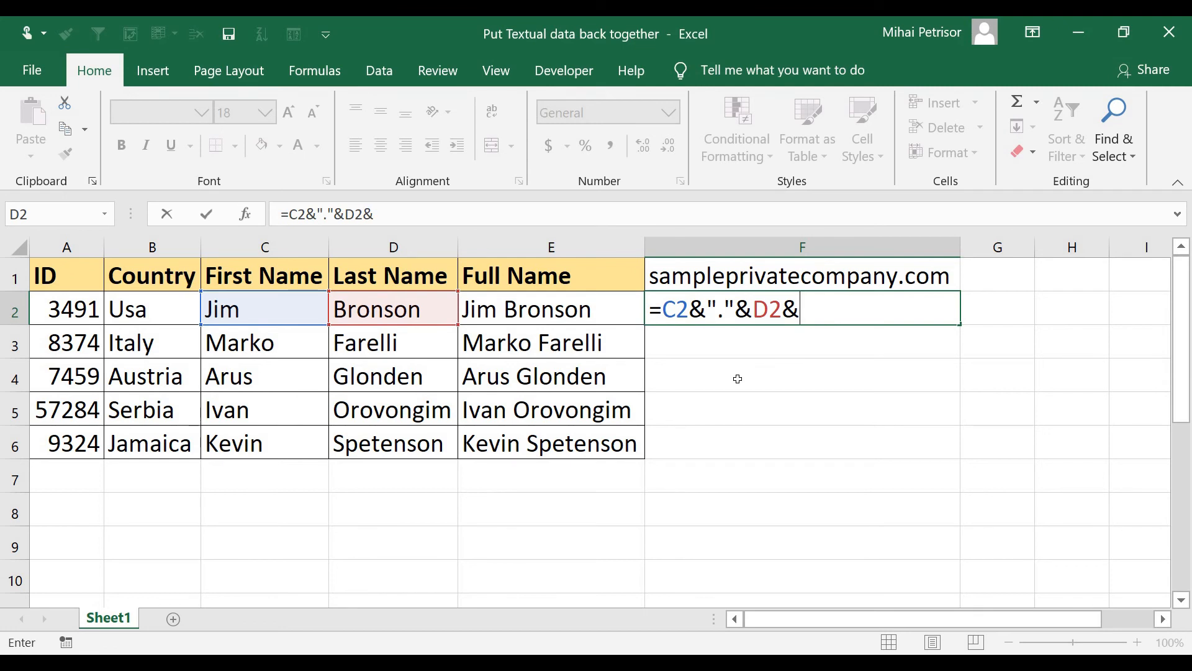
type("\"\"")
left_click(813, 306)
type("@\"")
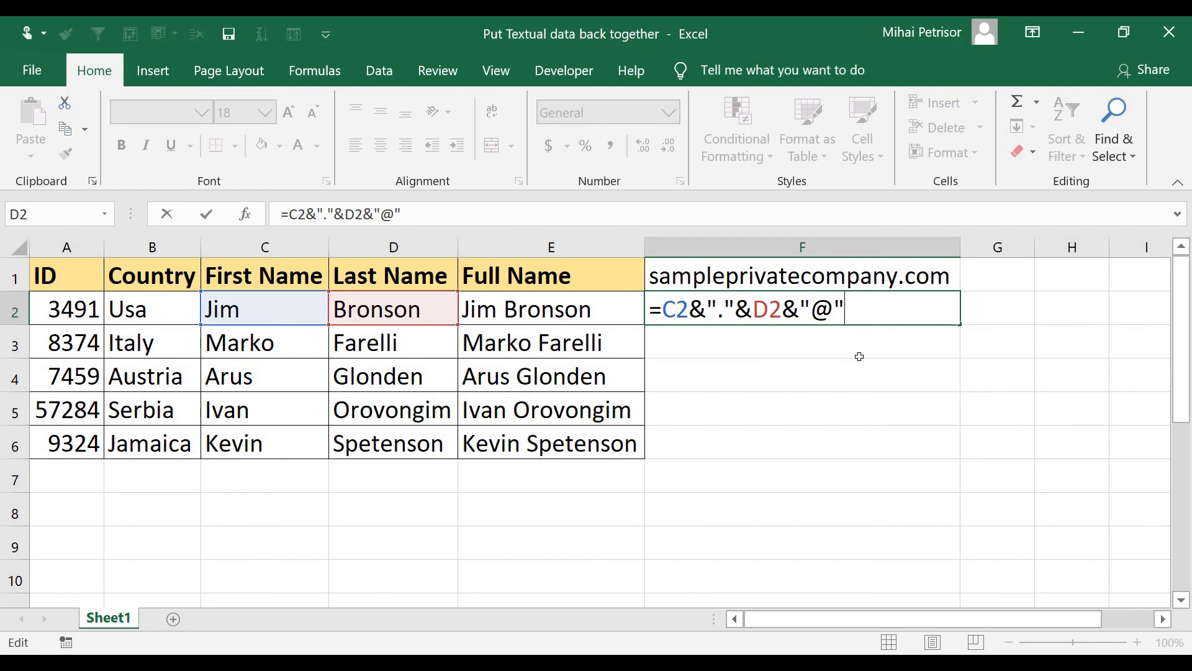
type("&")
left_click(824, 272)
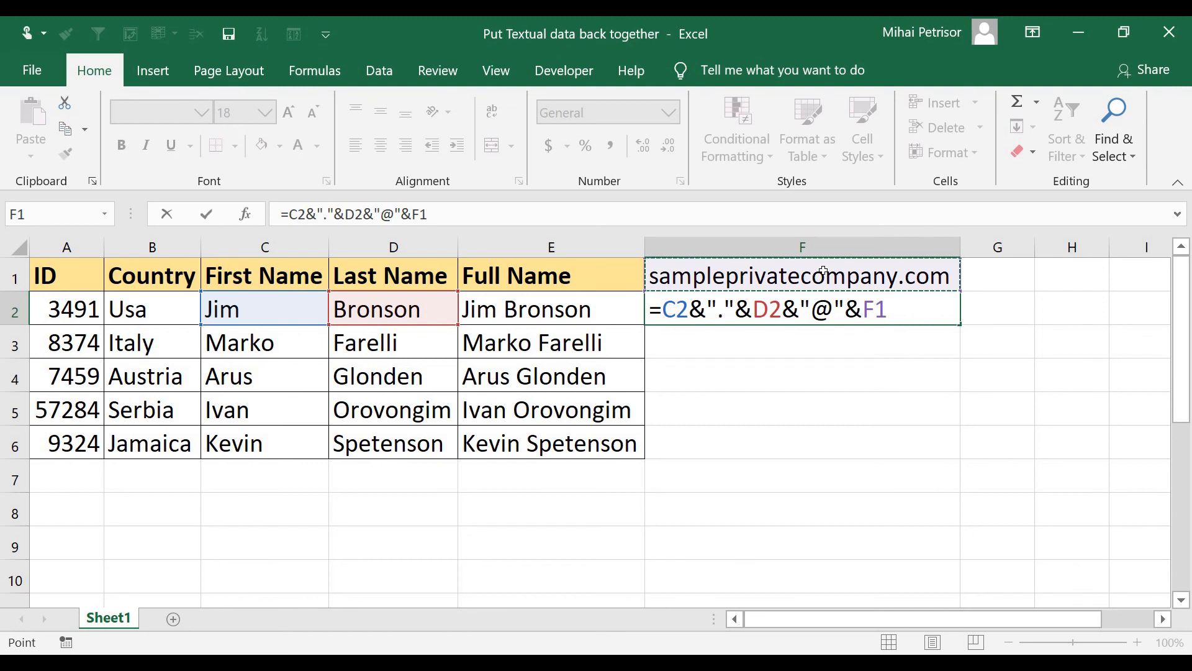
key("F4")
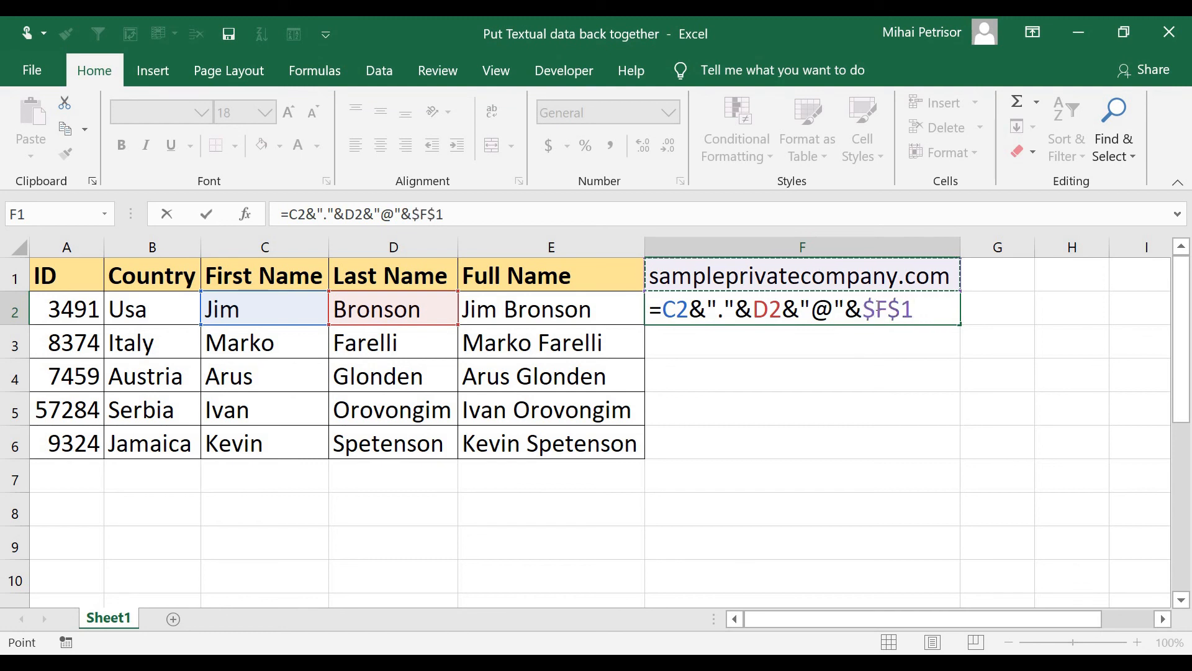
left_click(898, 309)
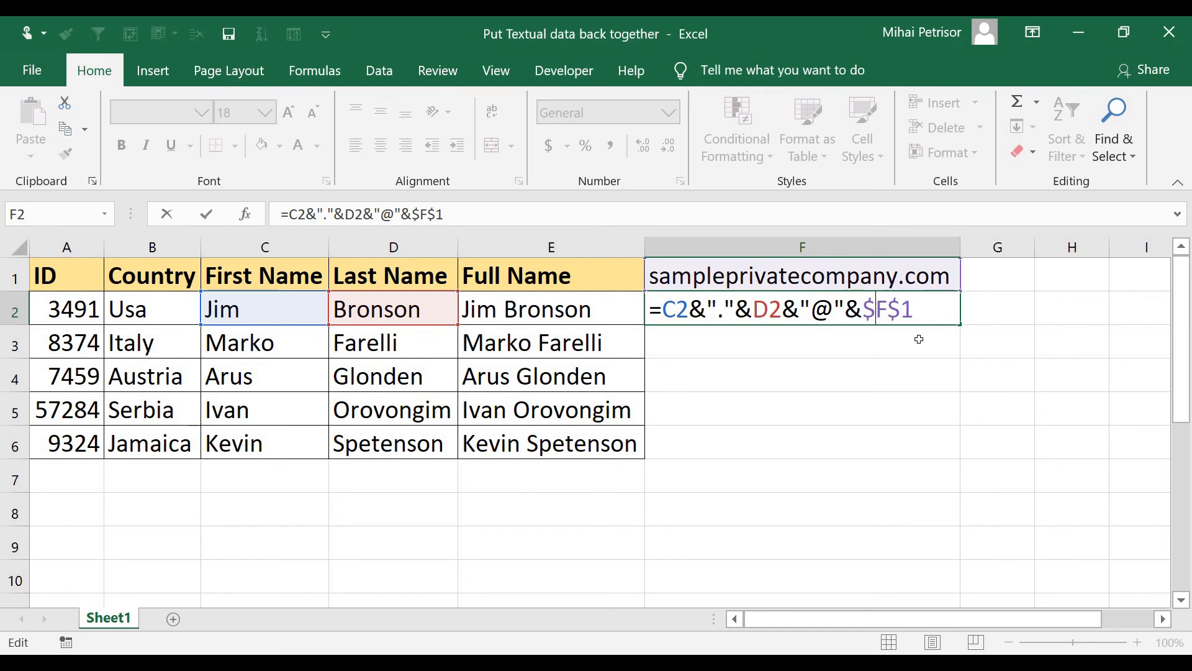
key("Return")
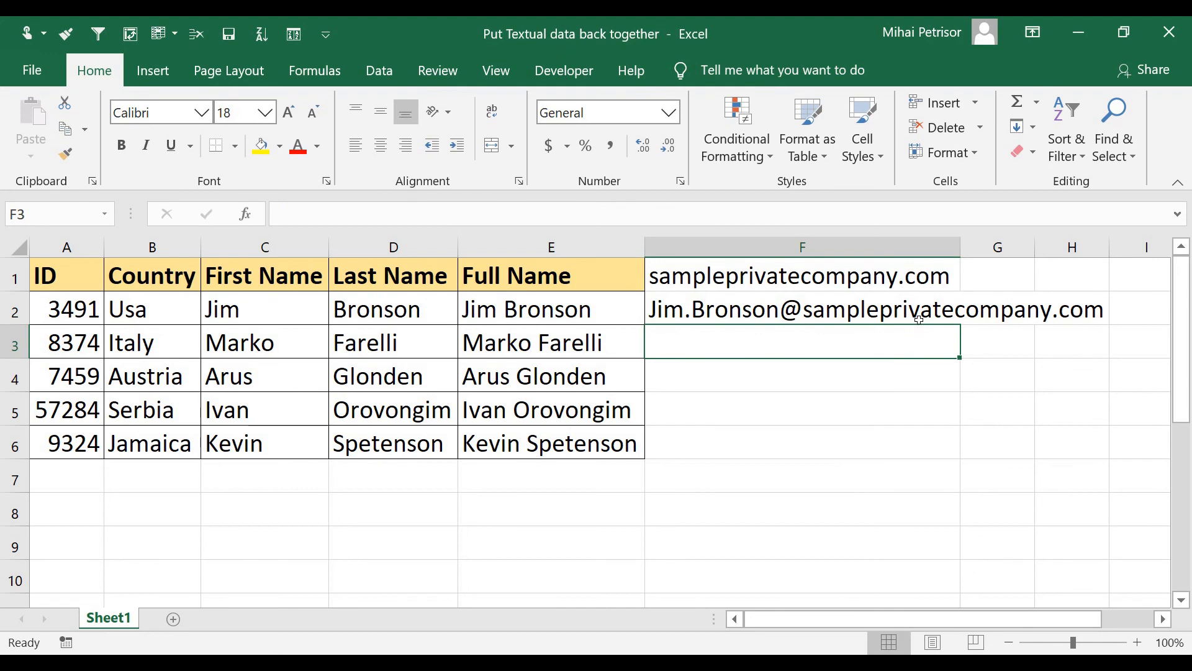
Step: Widen column F and fill the email formula from F2 down to F6, checking each filled cell
left_click(919, 313)
left_click_drag(961, 247, 1106, 261)
left_click_drag(1106, 323, 996, 447)
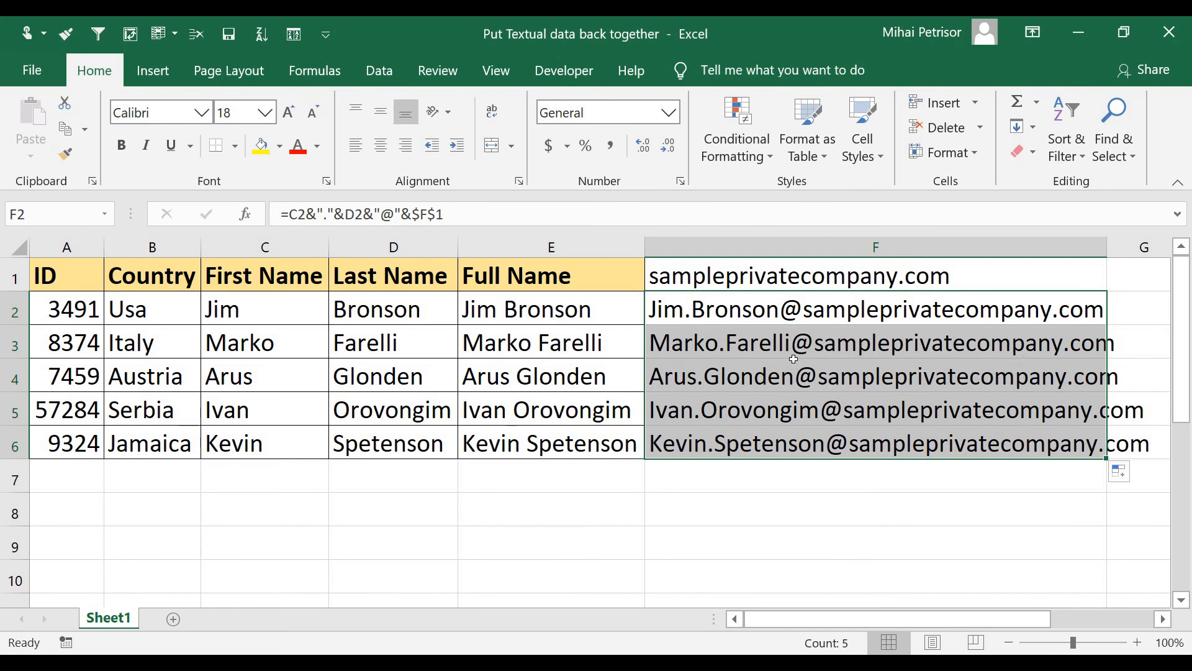
left_click(743, 349)
left_click(736, 379)
left_click(732, 411)
left_click(728, 443)
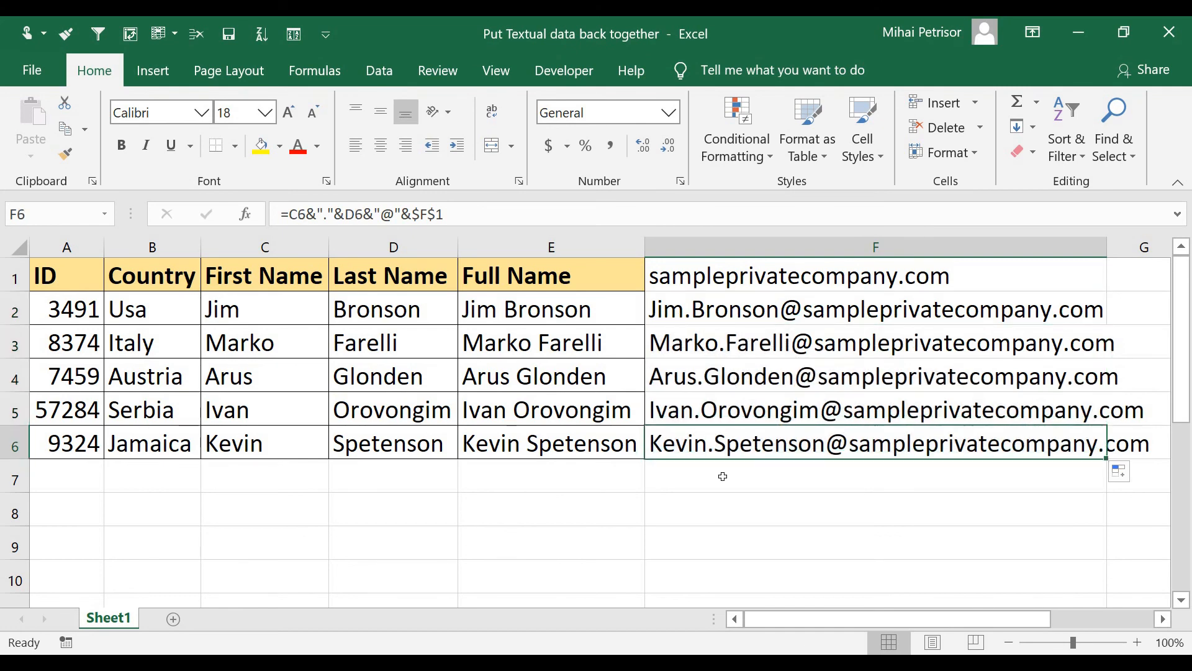